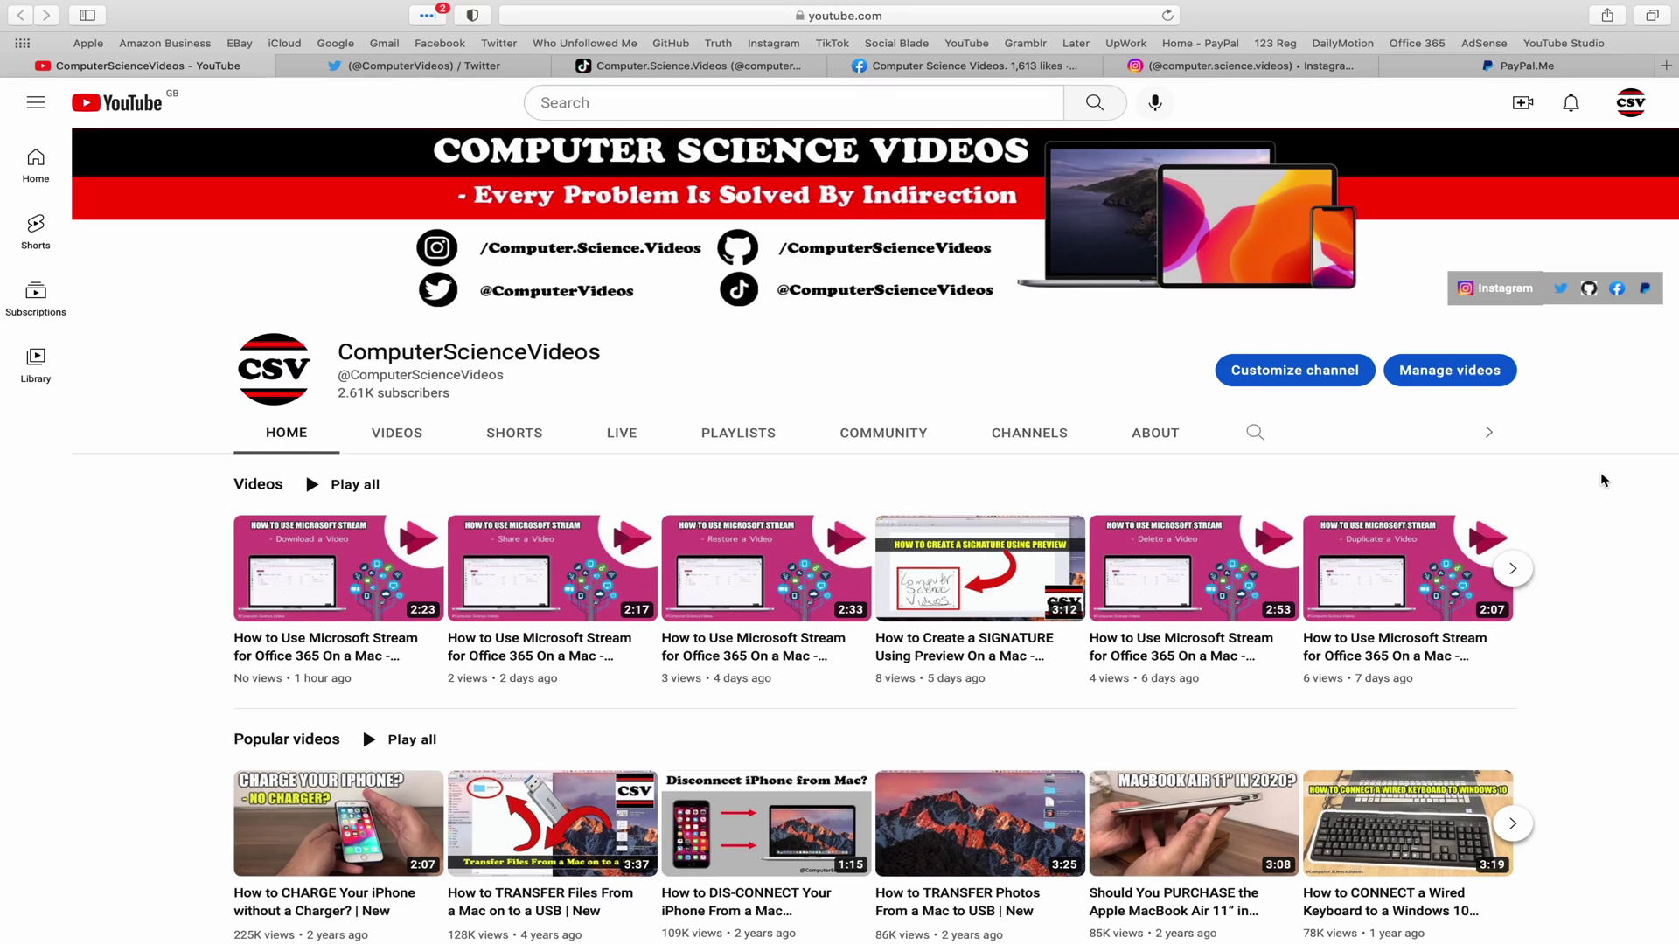
Visit the Twitter, TikTok, Facebook, Instagram and PayPal.Me tabs in Safari in turn.
{"action": "left_click", "coordinate": [411, 66]}
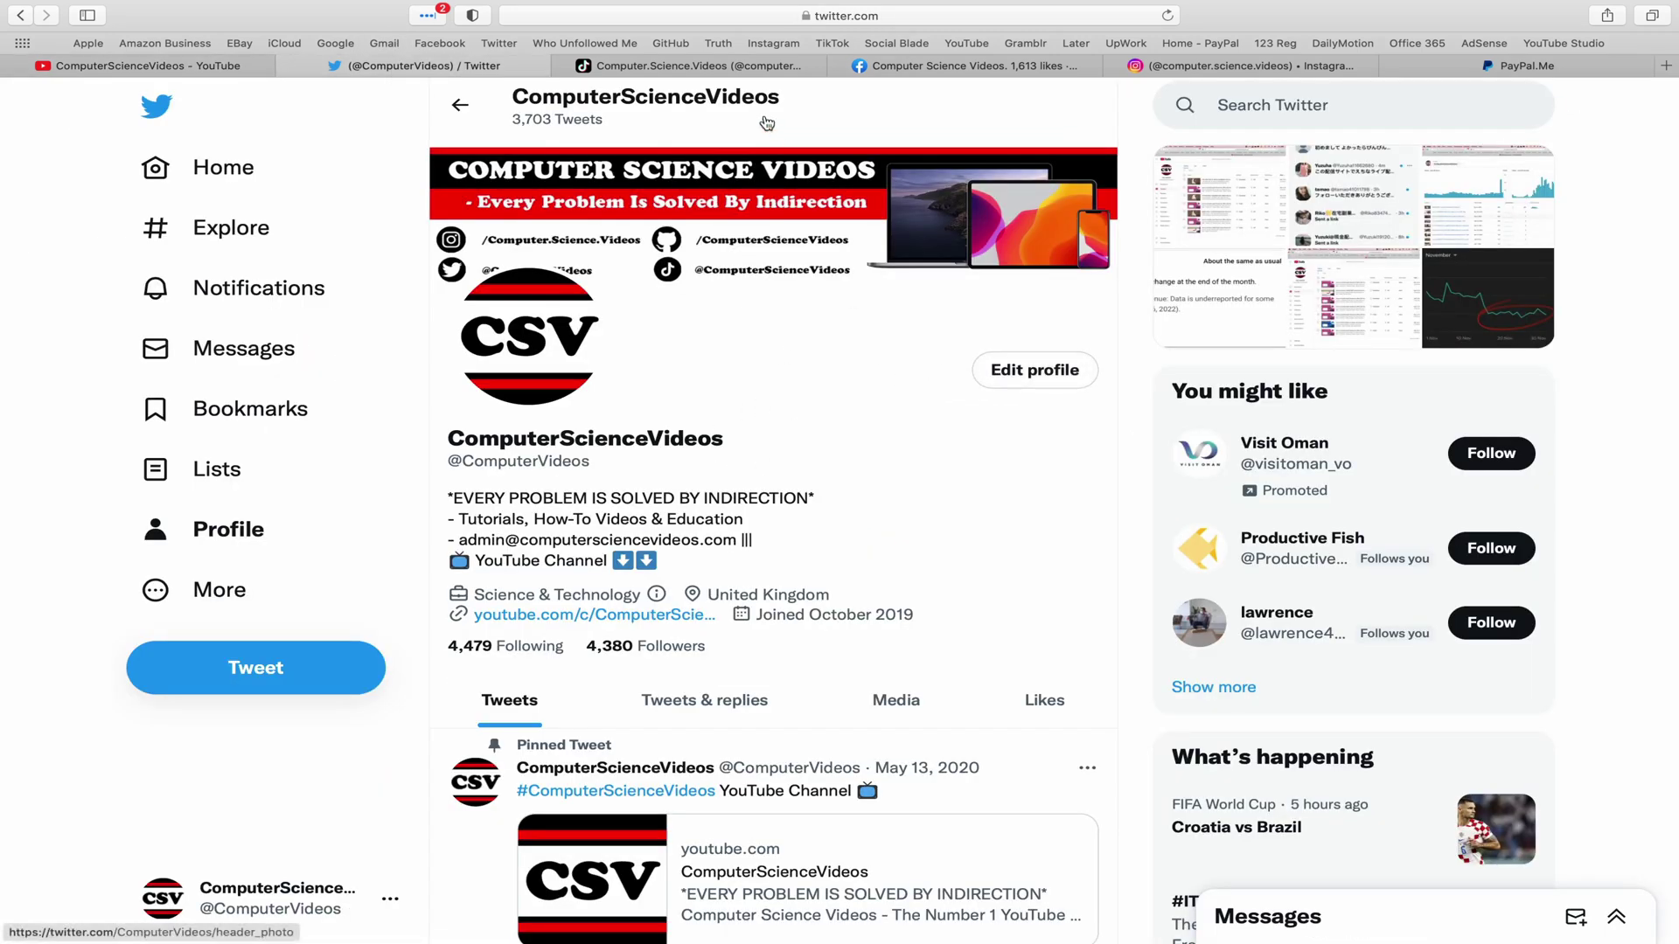
{"action": "left_click", "coordinate": [733, 71]}
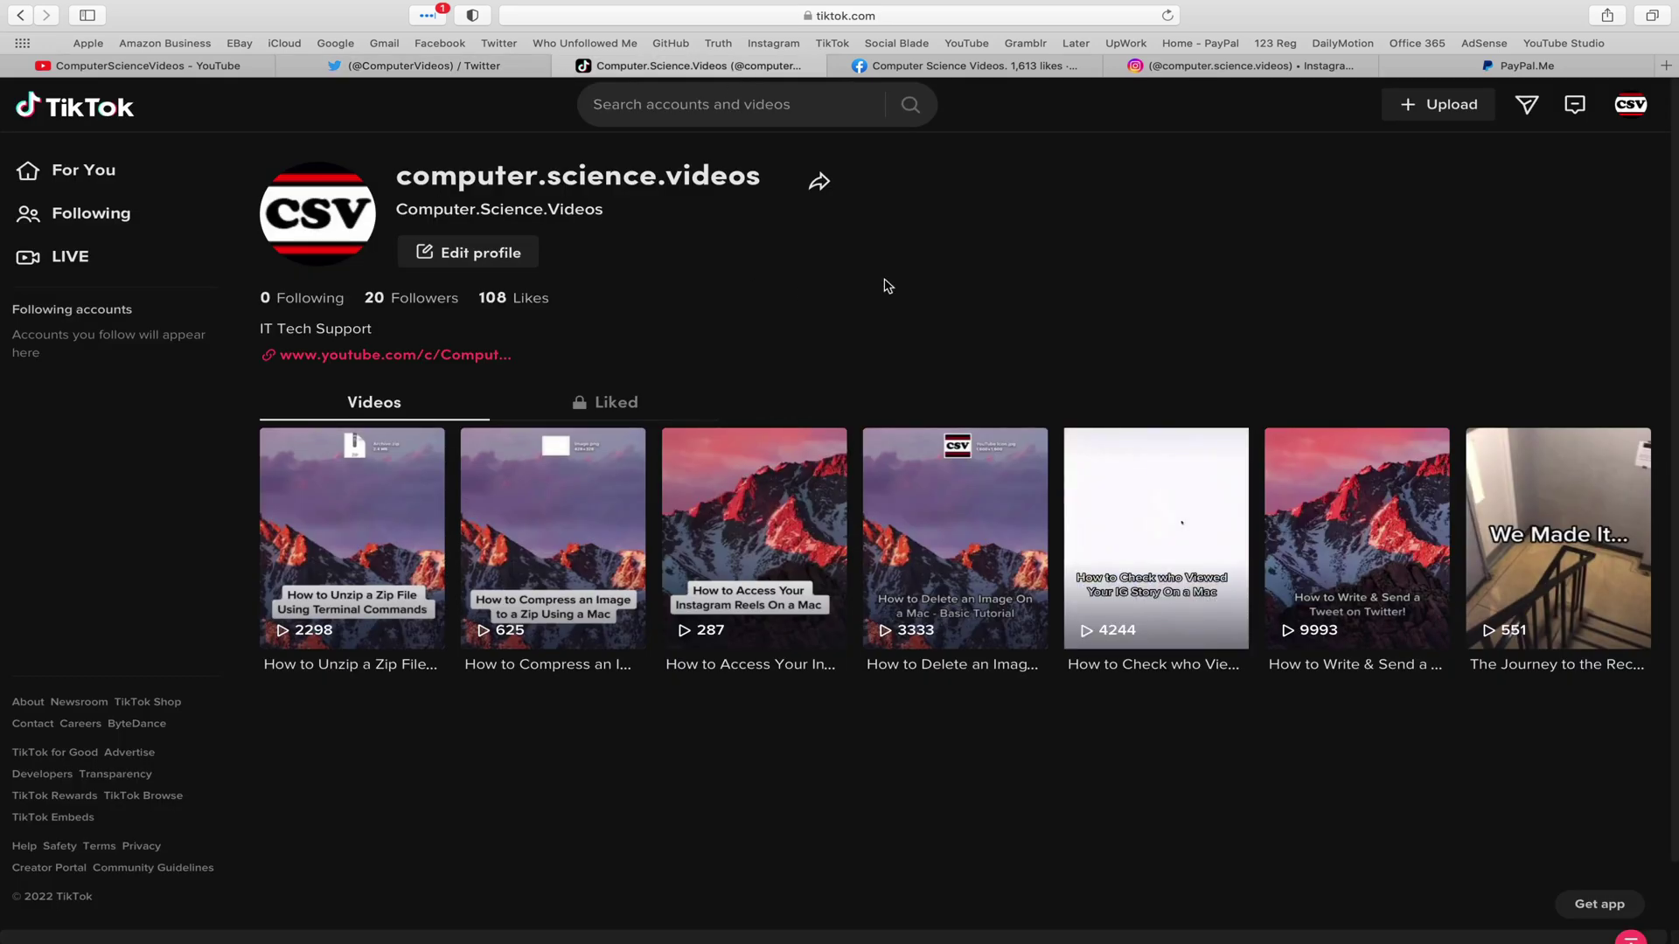
{"action": "left_click", "coordinate": [971, 66]}
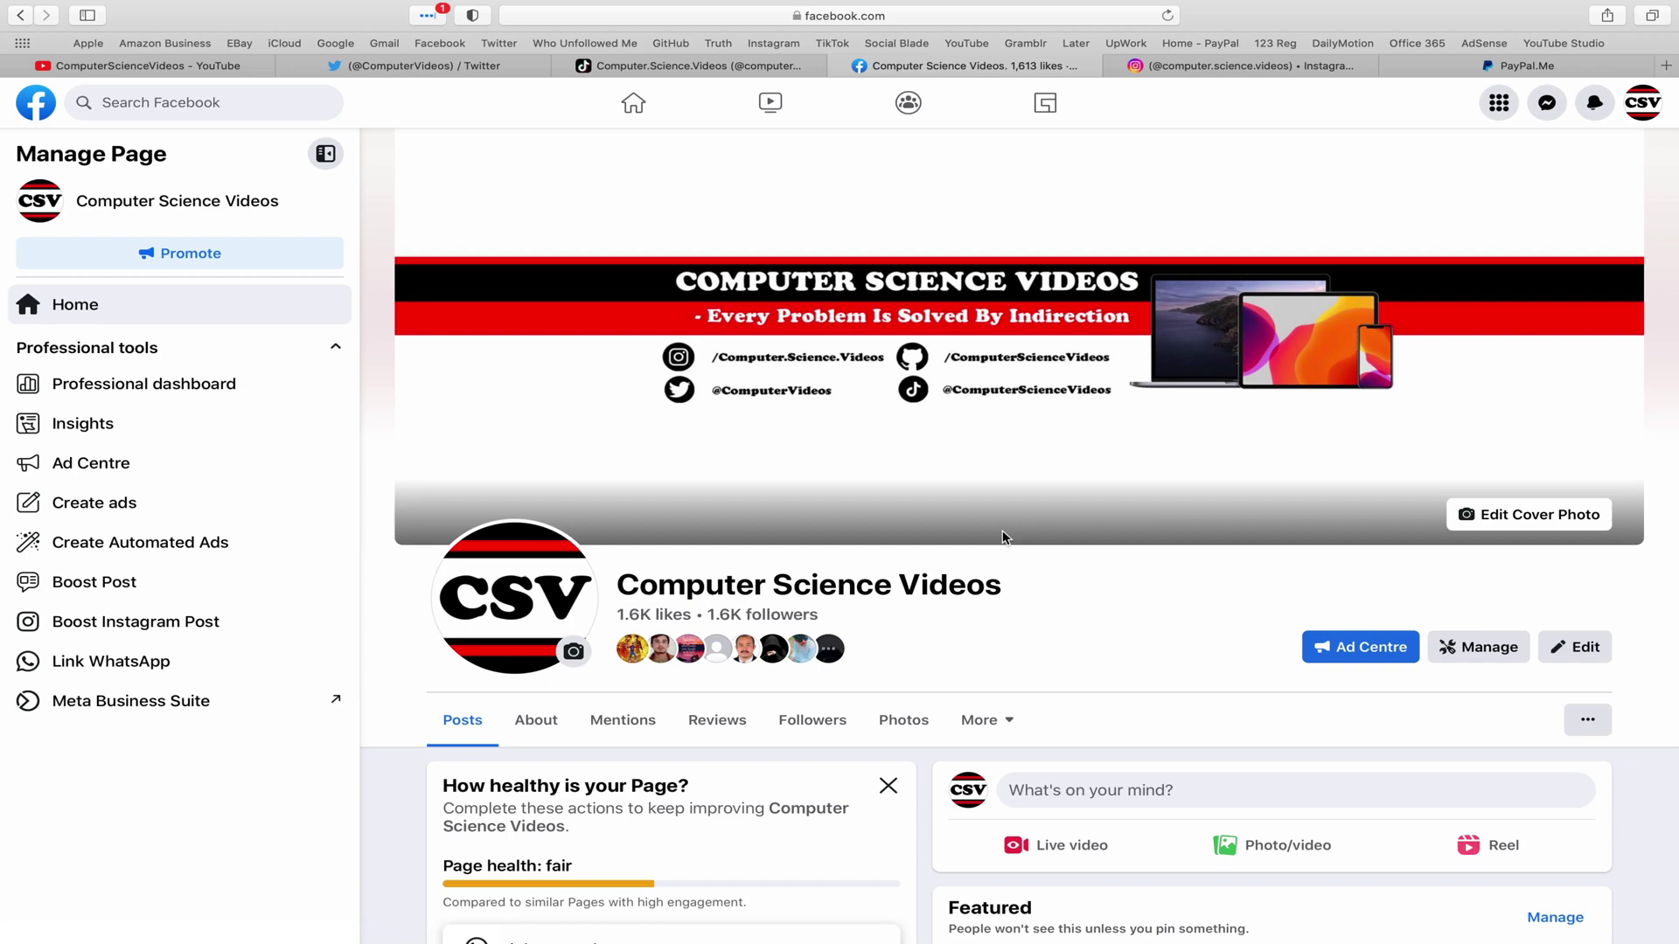
{"action": "left_click", "coordinate": [1250, 66]}
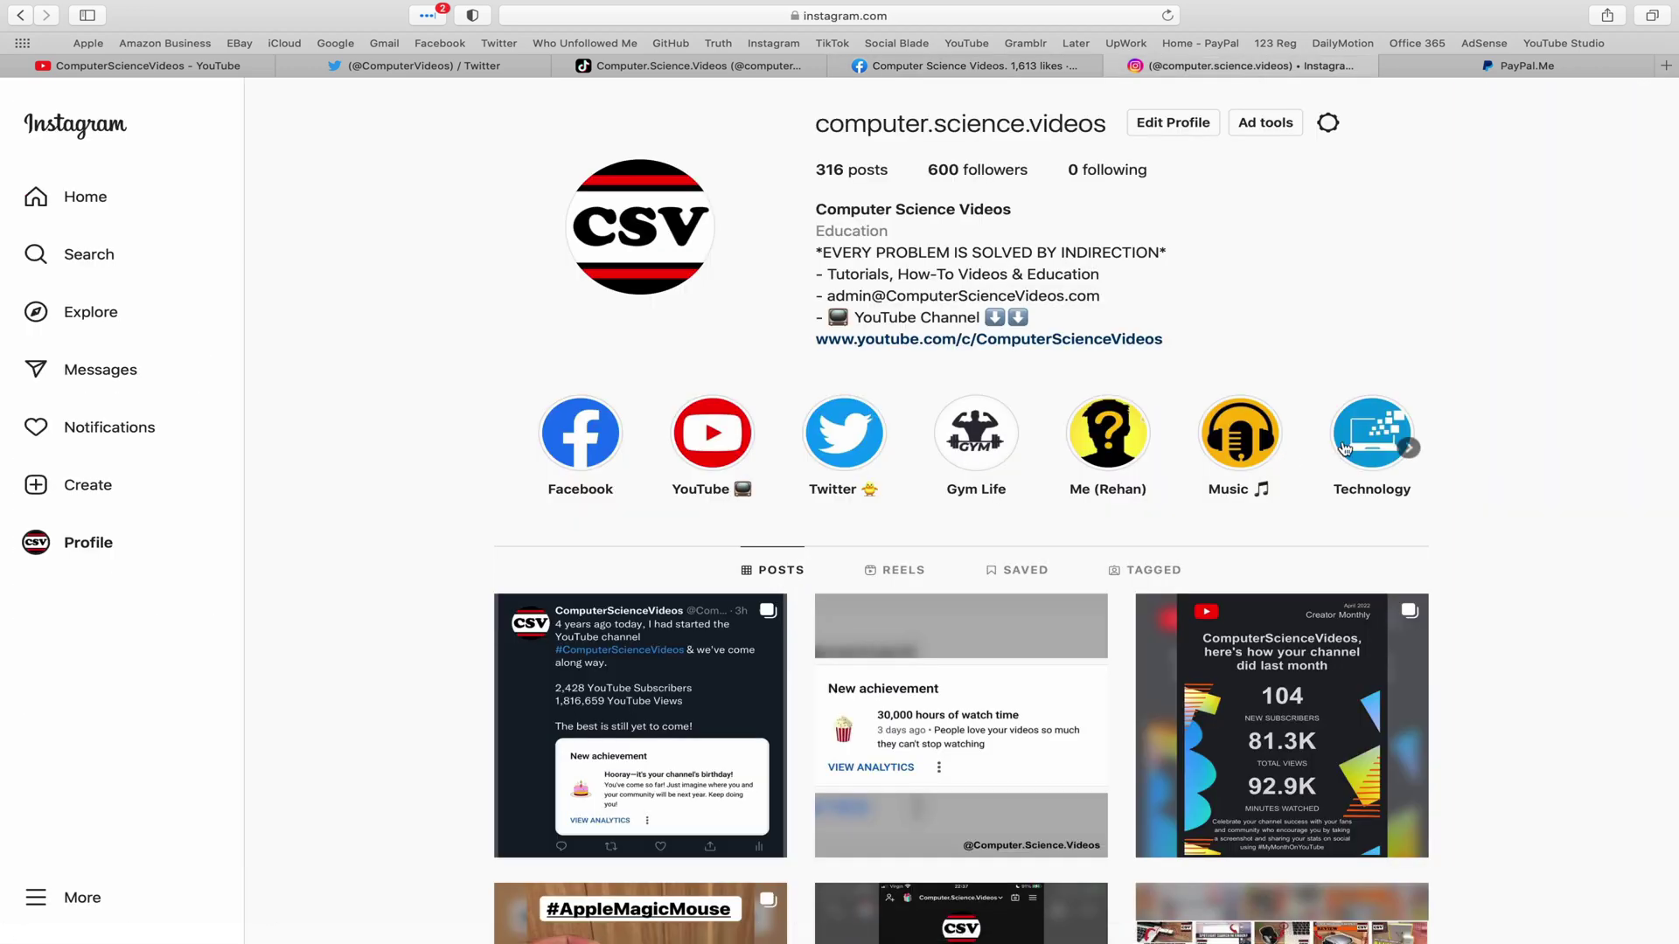
{"action": "left_click", "coordinate": [1583, 68]}
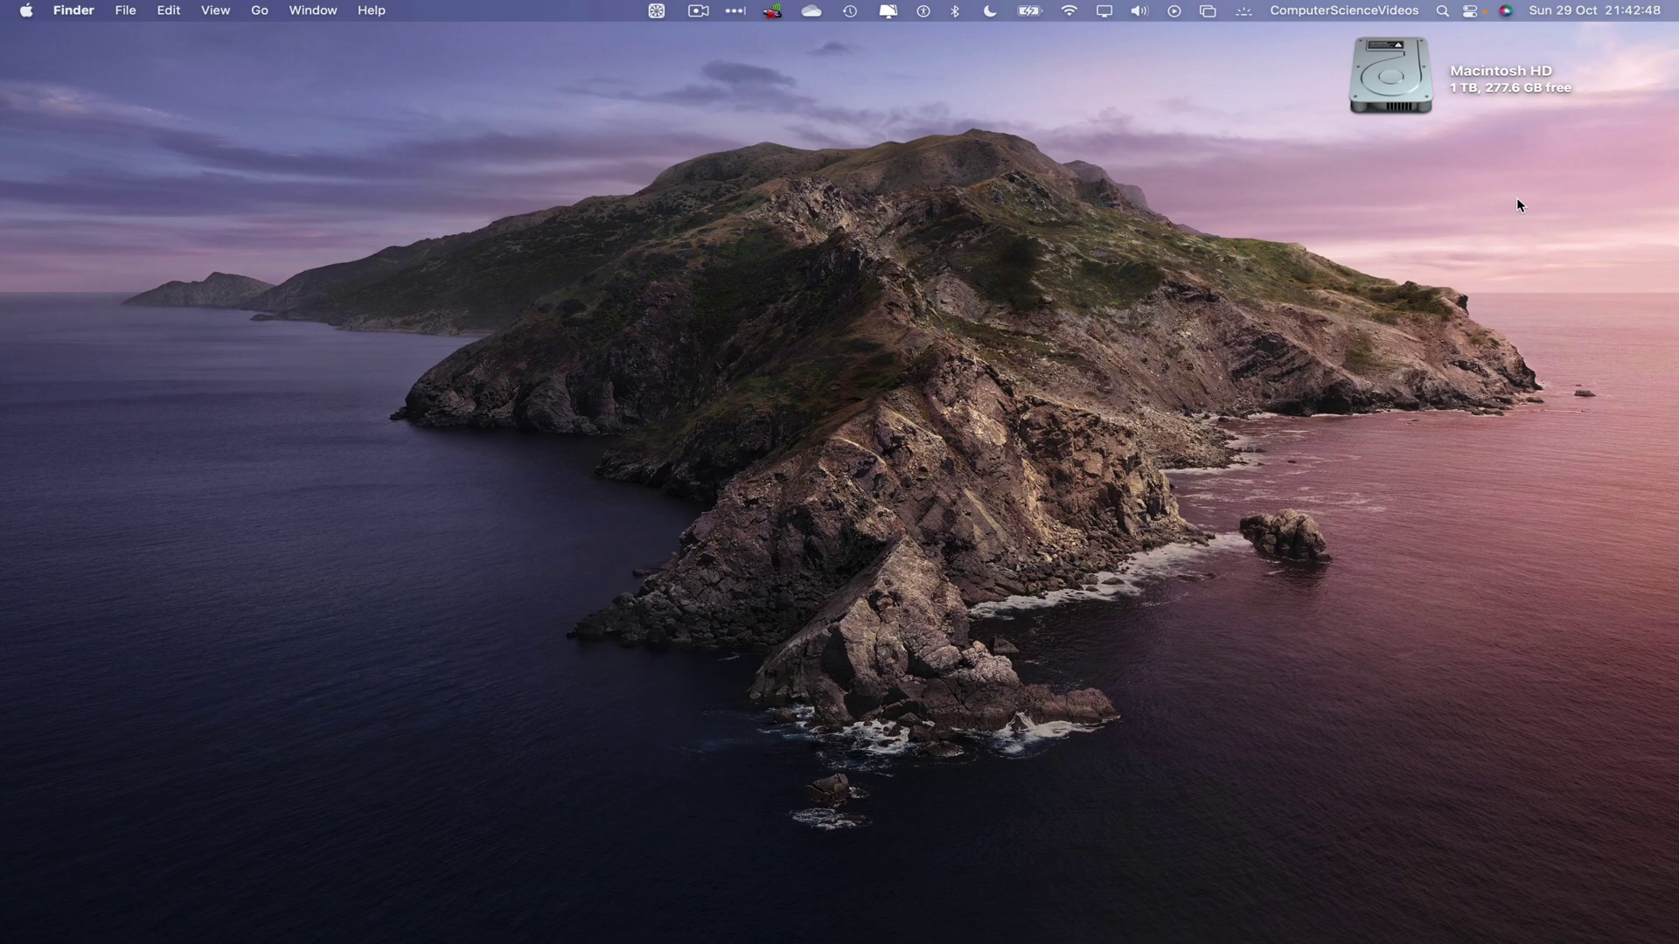
Launch Microsoft Outlook from Launchpad by searching 'out'.
{"action": "mouse_move", "coordinate": [1209, 922]}
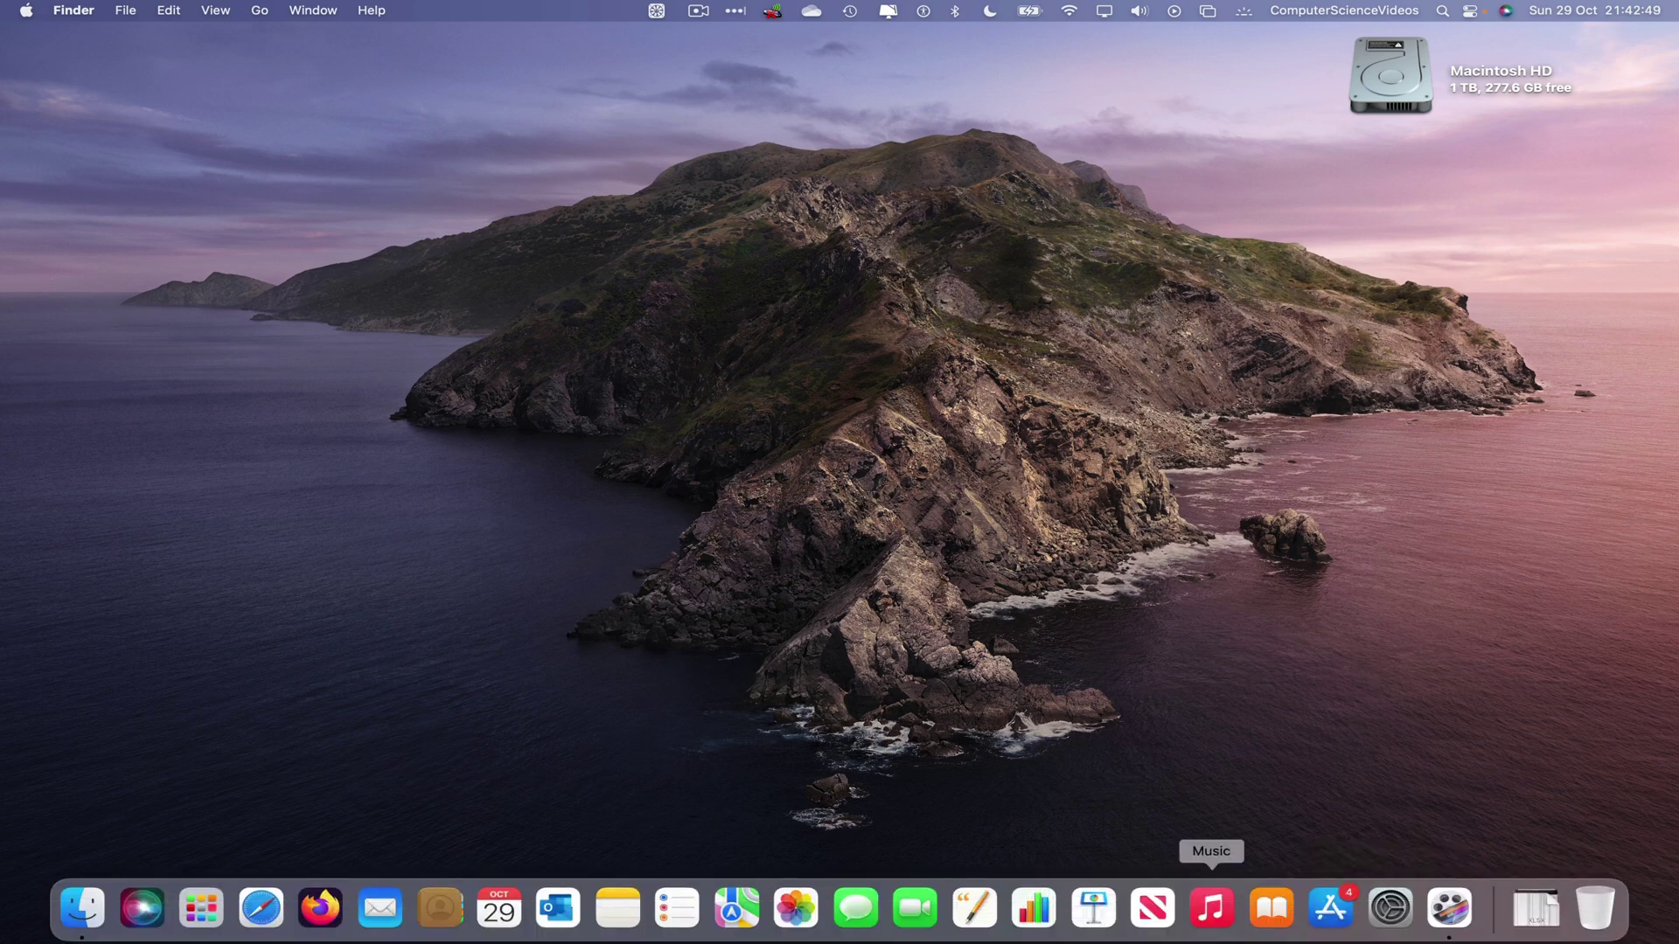
{"action": "left_click", "coordinate": [224, 893]}
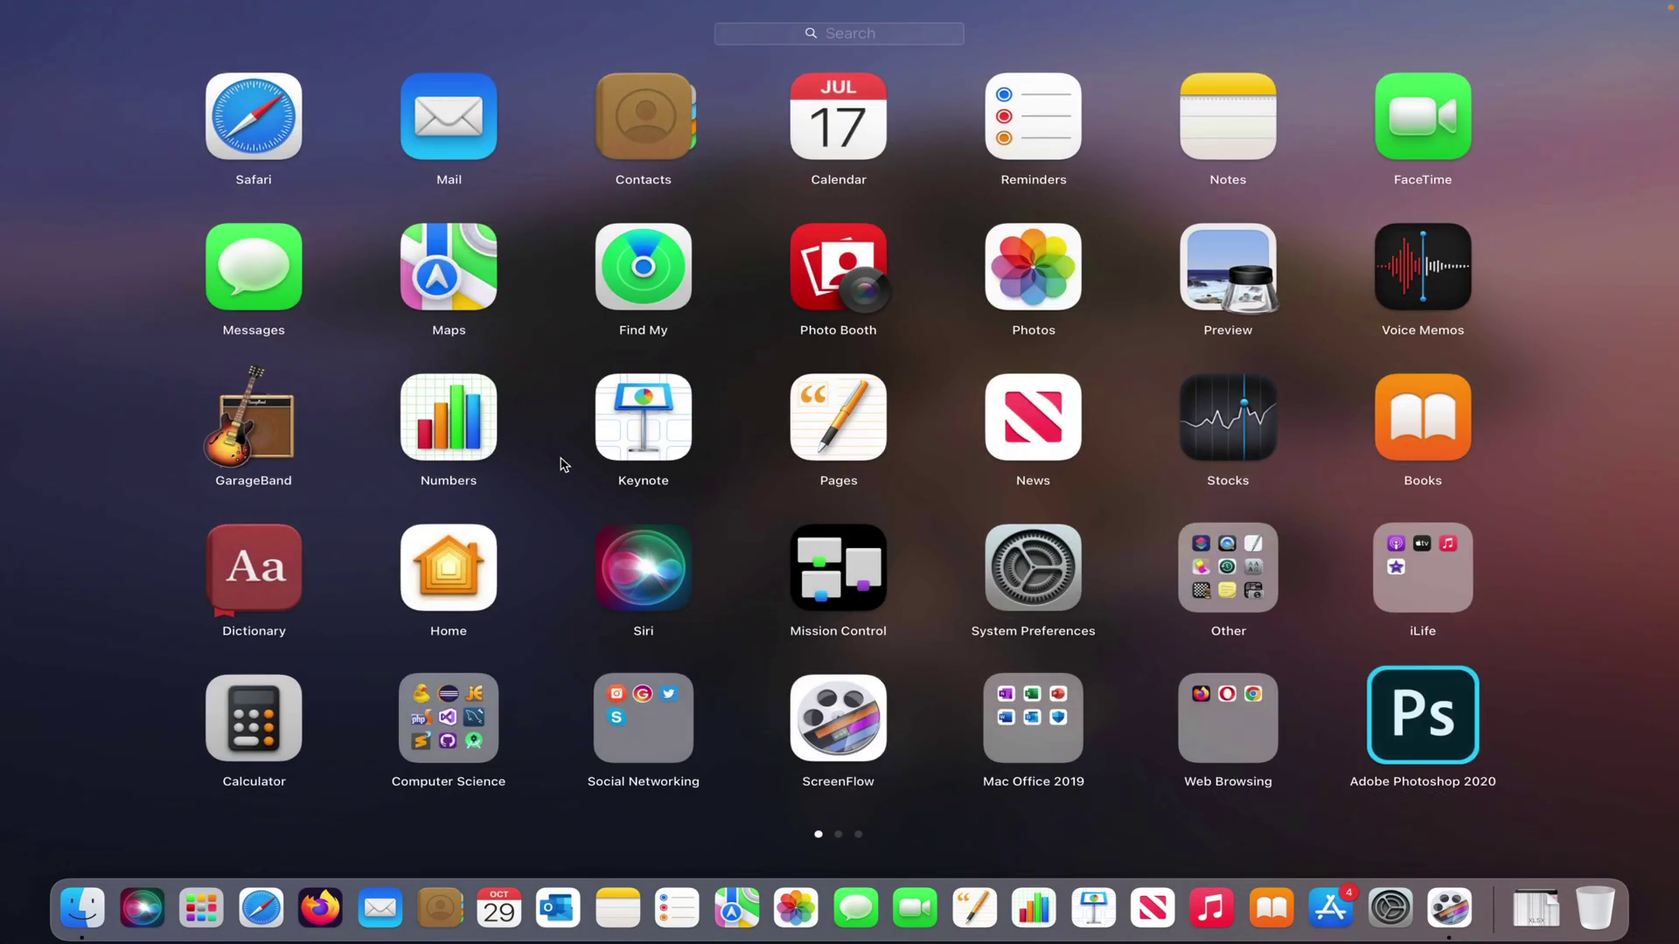
{"action": "type", "text": "out"}
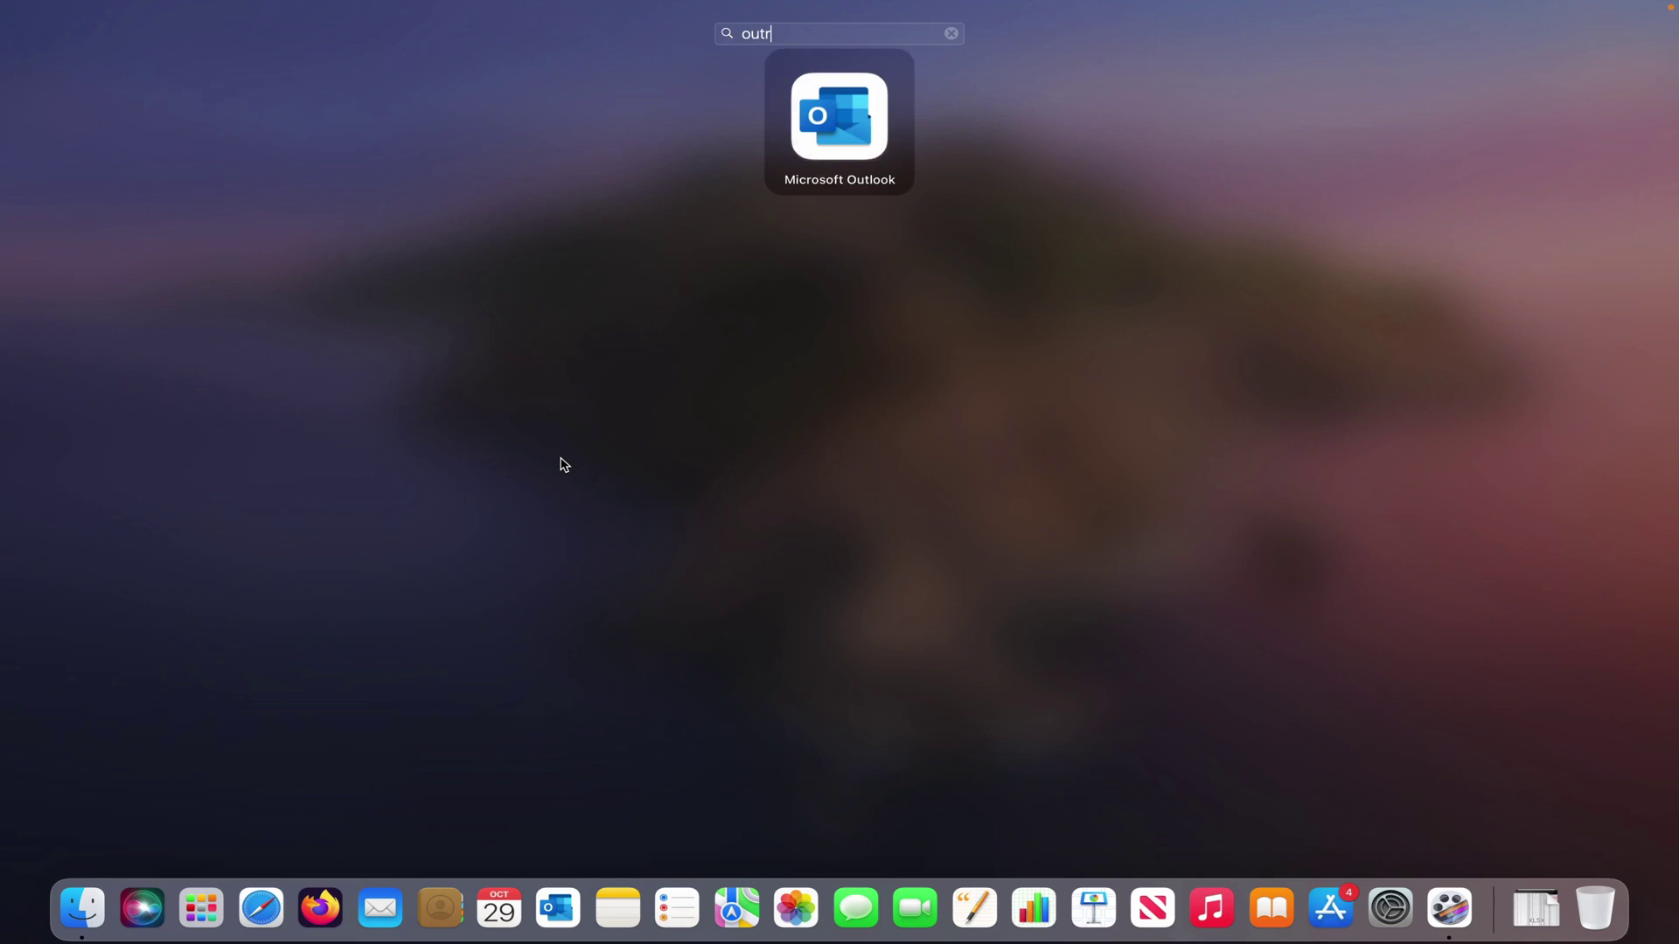
{"action": "key", "text": "BackSpace"}
{"action": "key", "text": "Return"}
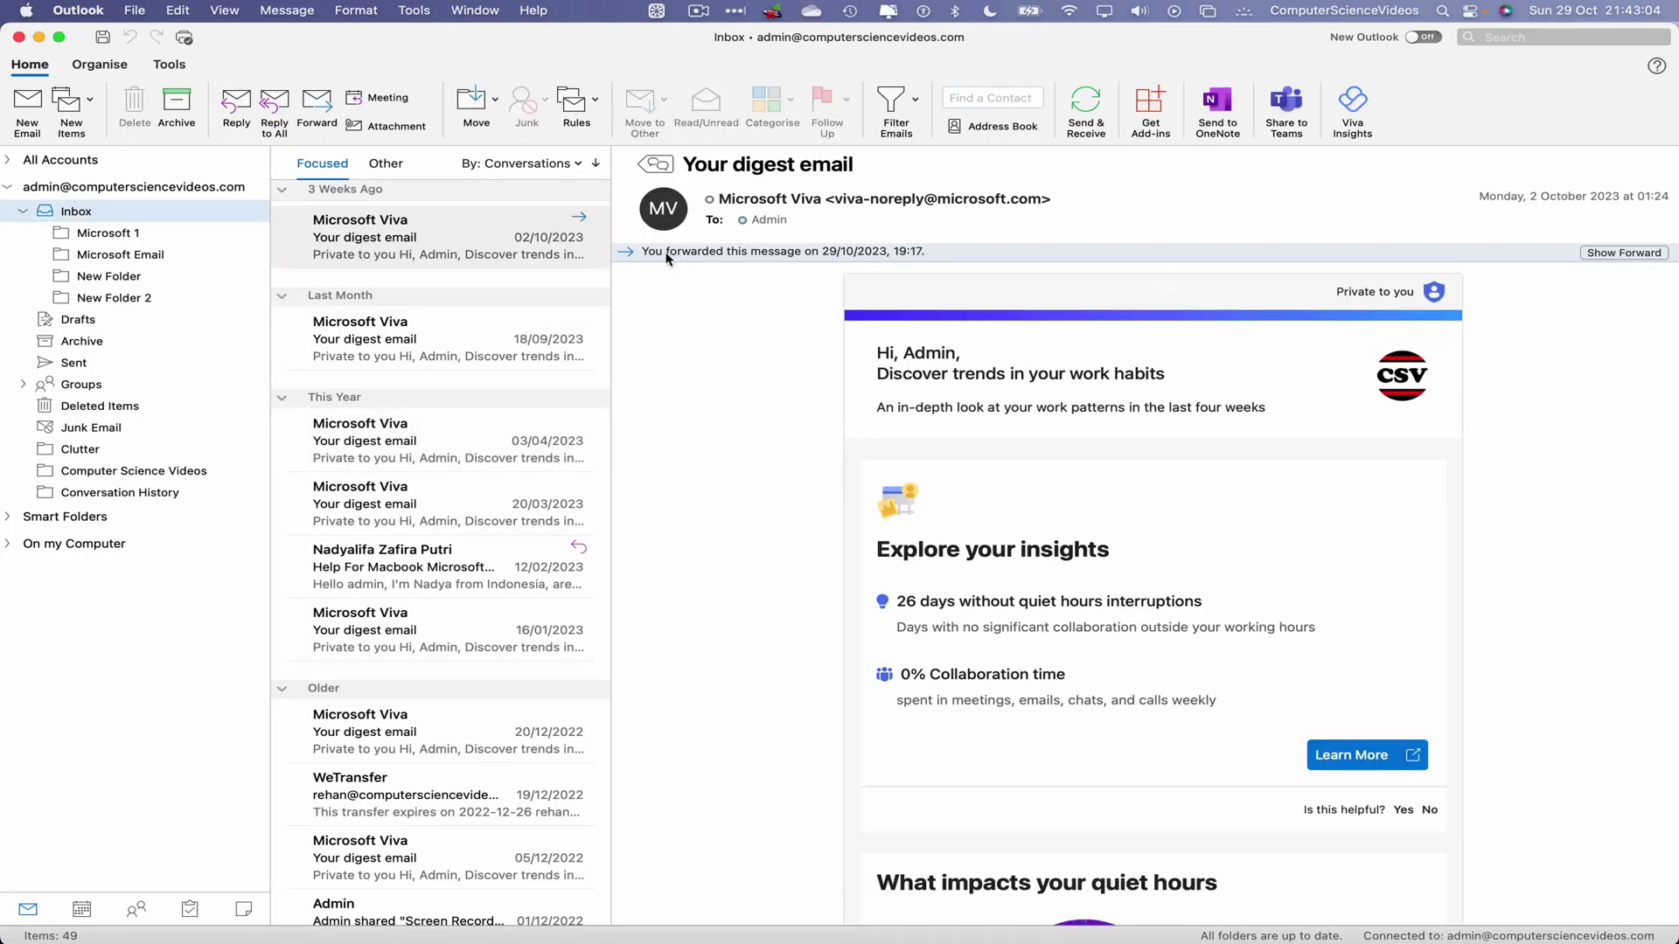
Forward the latest Microsoft Viva digest email as an attachment.
{"action": "left_click", "coordinate": [438, 231]}
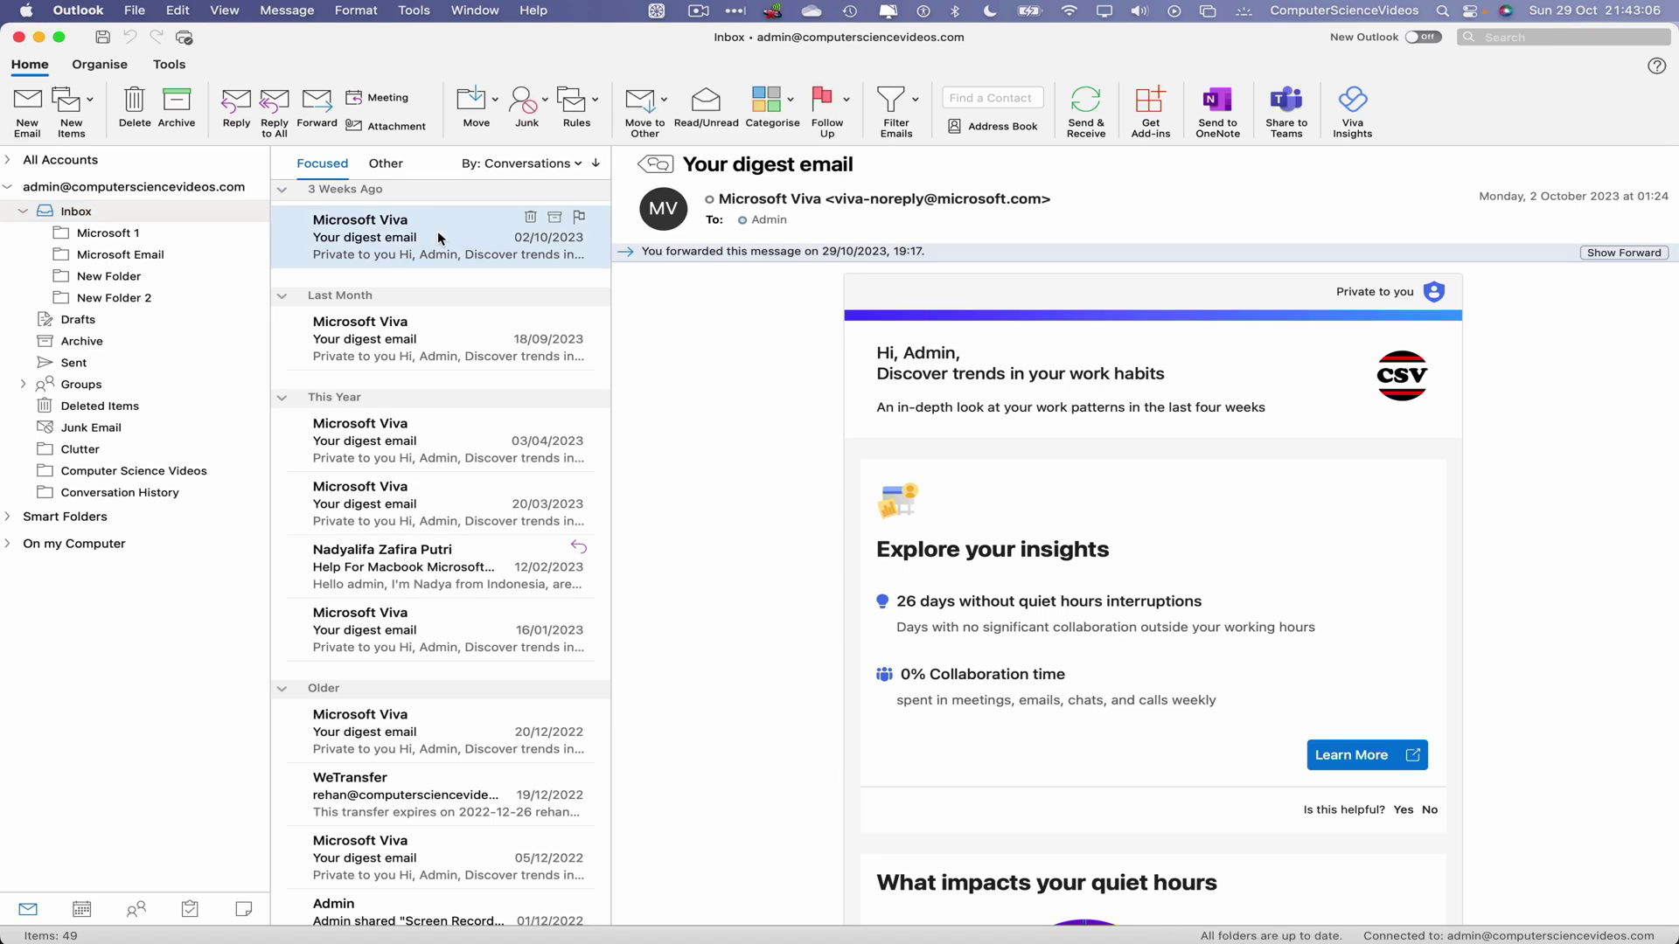
{"action": "right_click", "coordinate": [439, 234]}
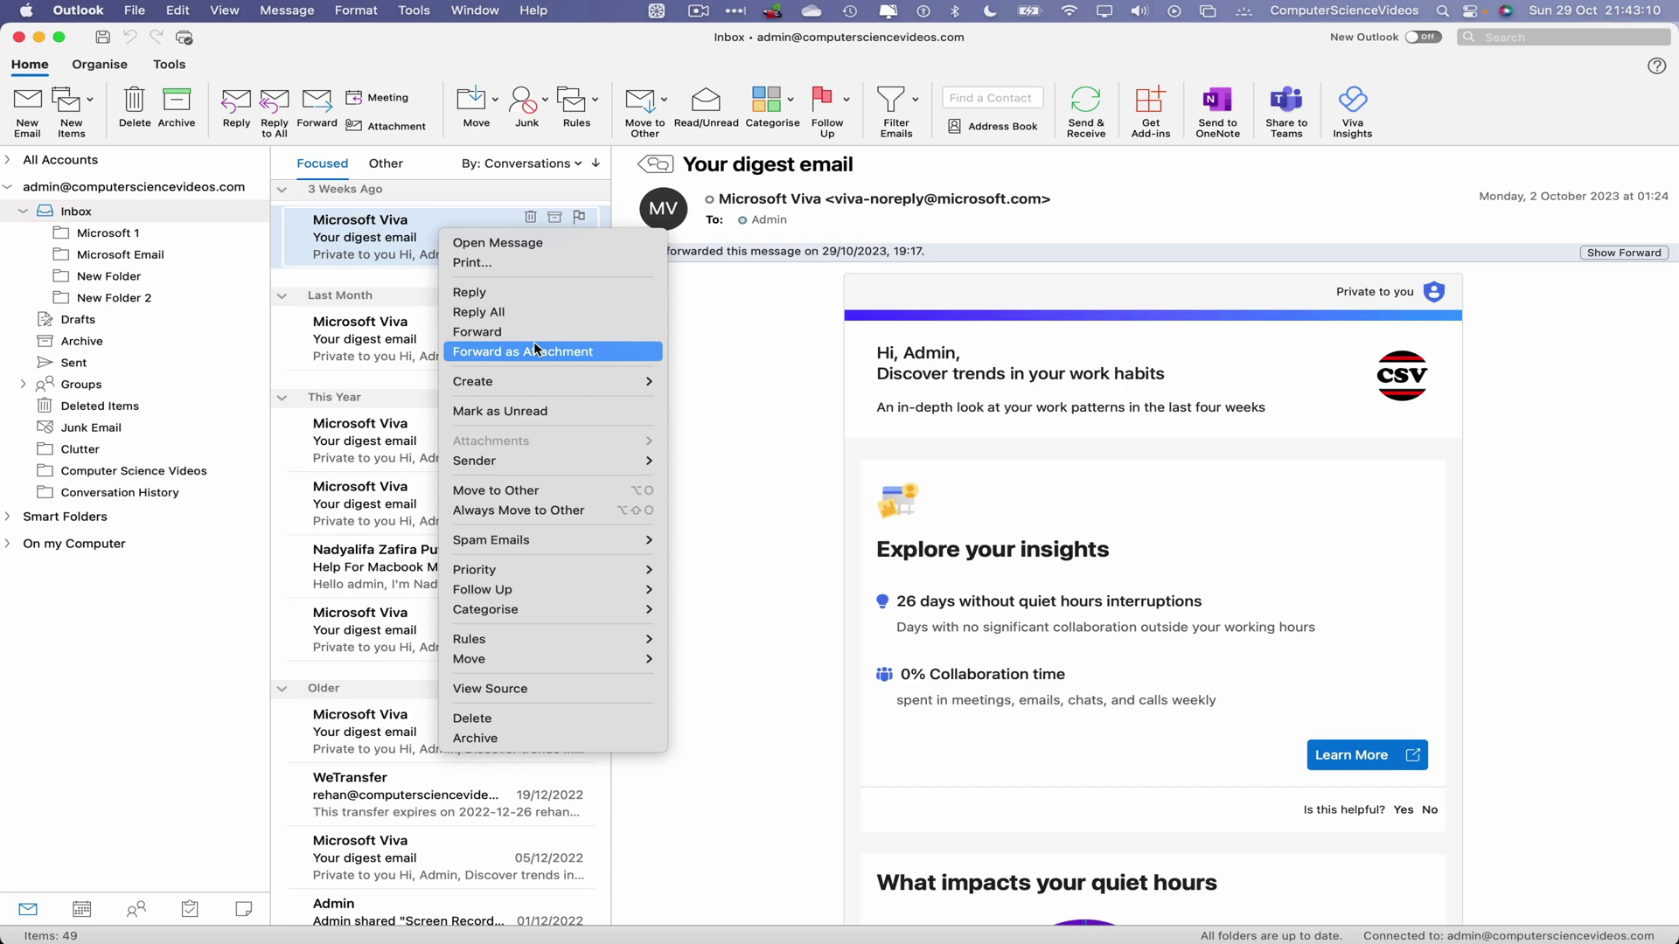
{"action": "left_click", "coordinate": [576, 358]}
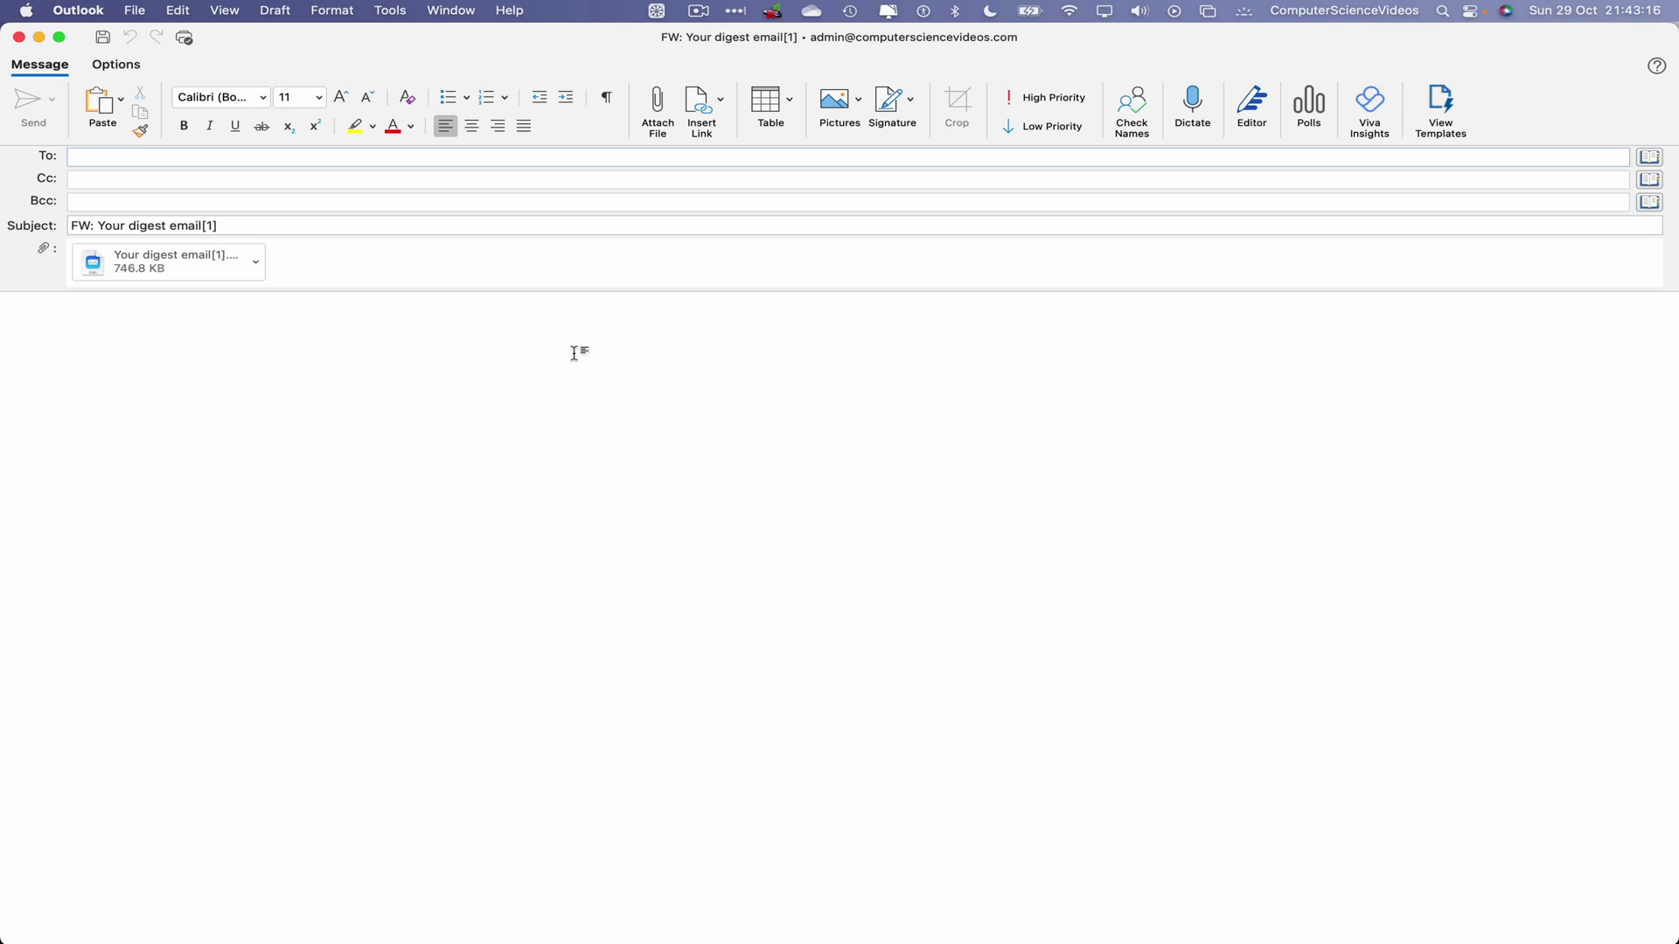
Write 'Hello,', 'Please see the forwarded email.' and 'Kind regards,' on separate lines in the body.
{"action": "left_click", "coordinate": [224, 334]}
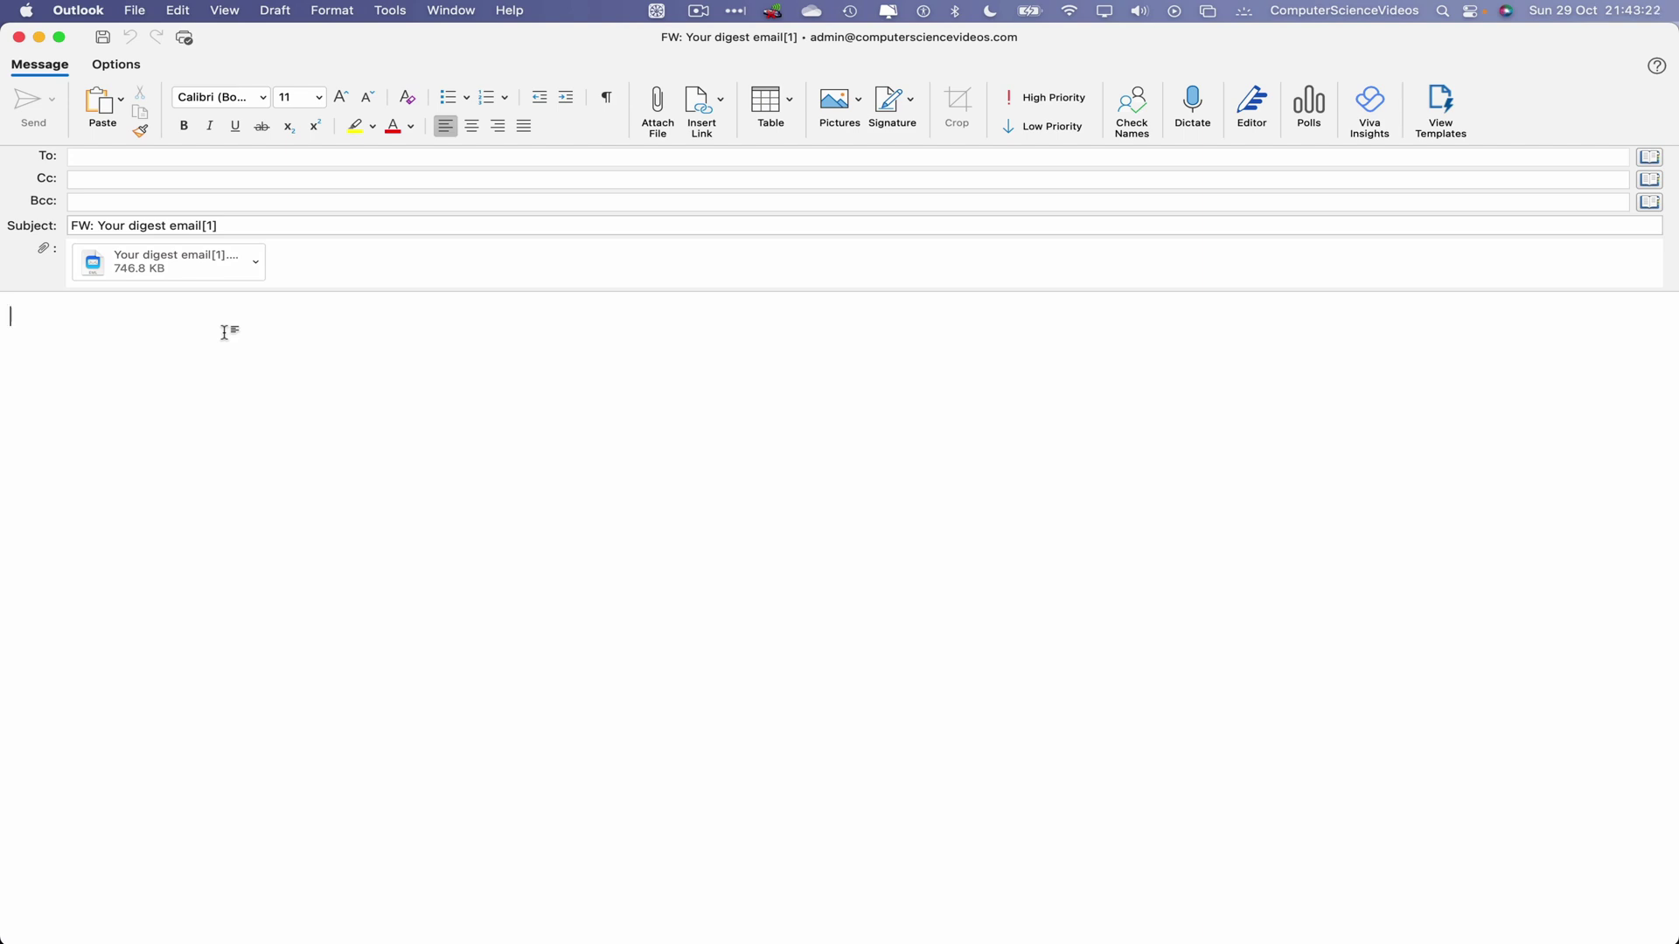
{"action": "type", "text": "Hello,"}
{"action": "key", "text": "Return"}
{"action": "type", "text": "Pleas s"}
{"action": "type", "text": "en"}
{"action": "key", "text": "BackSpace"}
{"action": "key", "text": "BackSpace"}
{"action": "key", "text": "BackSpace"}
{"action": "key", "text": "BackSpace"}
{"action": "type", "text": "e see the forw"}
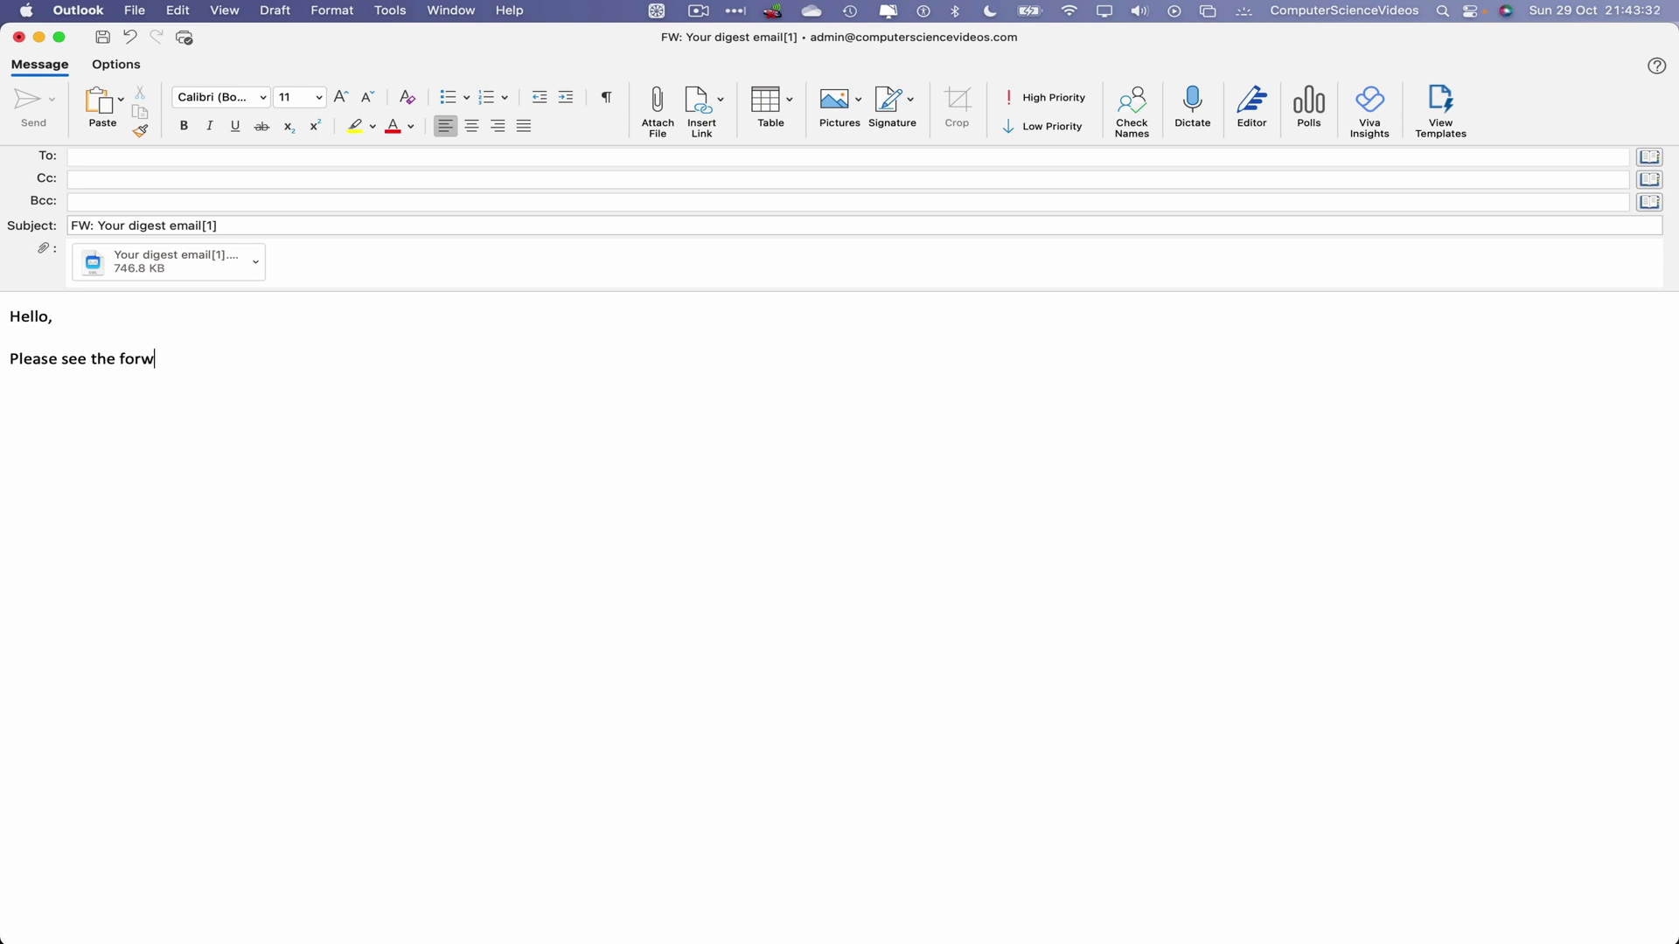
{"action": "type", "text": "arded email."}
{"action": "key", "text": "Return"}
{"action": "type", "text": "Ki"}
{"action": "key", "text": "BackSpace"}
{"action": "key", "text": "BackSpace"}
{"action": "type", "text": "Kind regards,"}
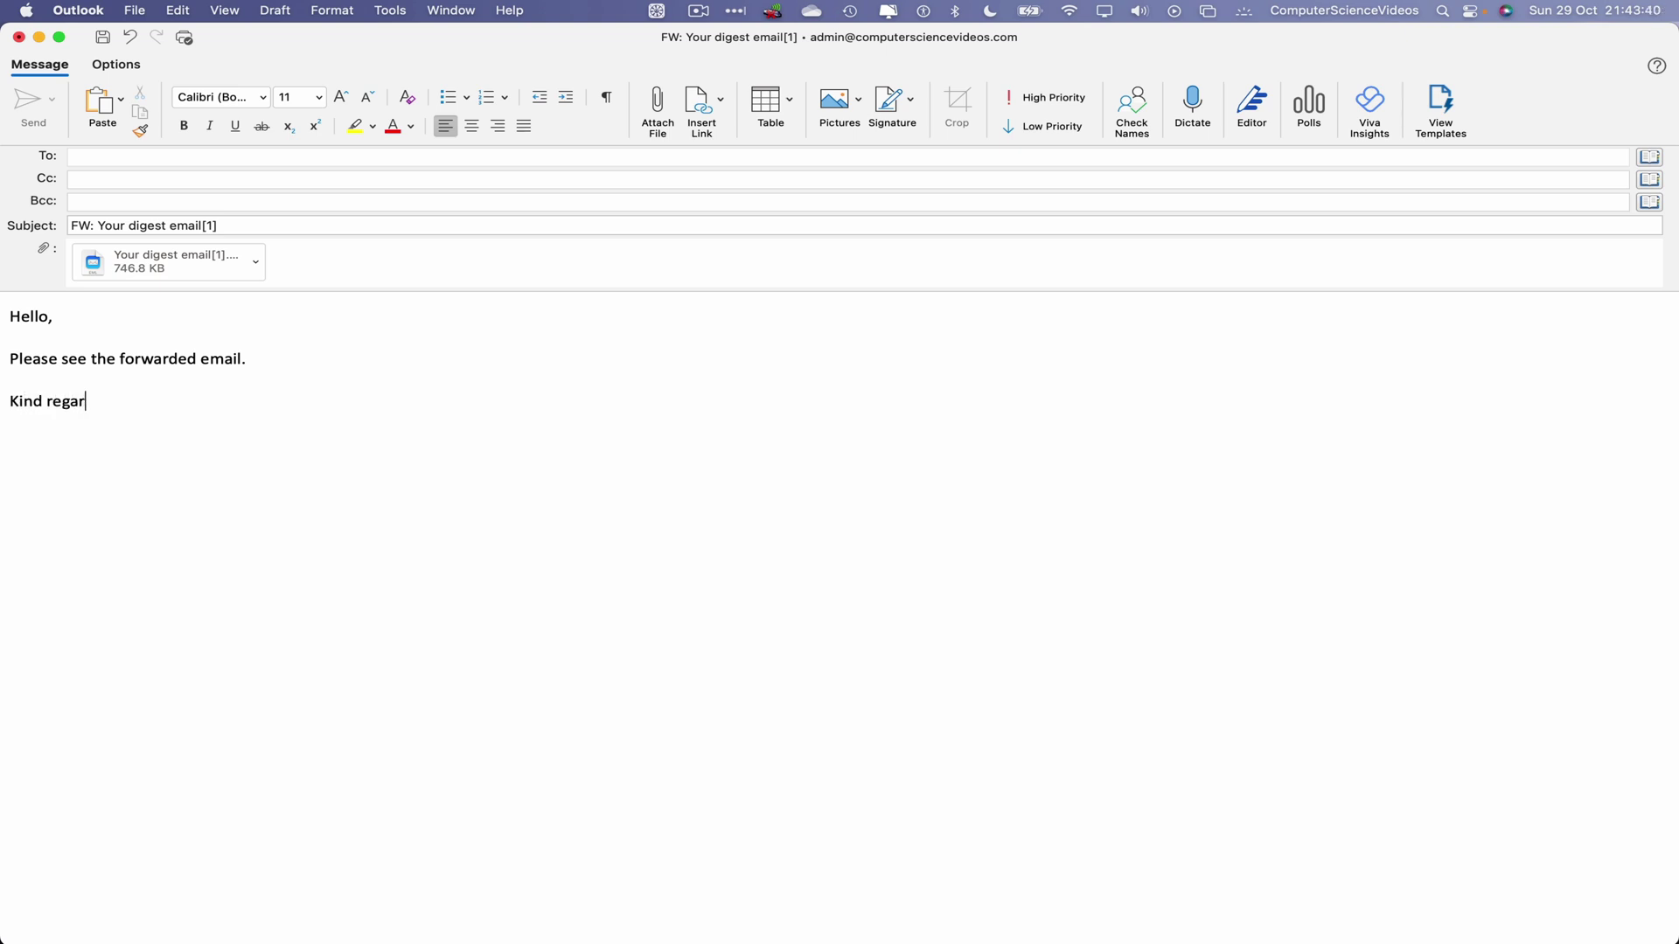
{"action": "key", "text": "Return"}
{"action": "key", "text": "Return"}
Insert the Admin - Update signature and remove the blank lines above it.
{"action": "left_click", "coordinate": [911, 102]}
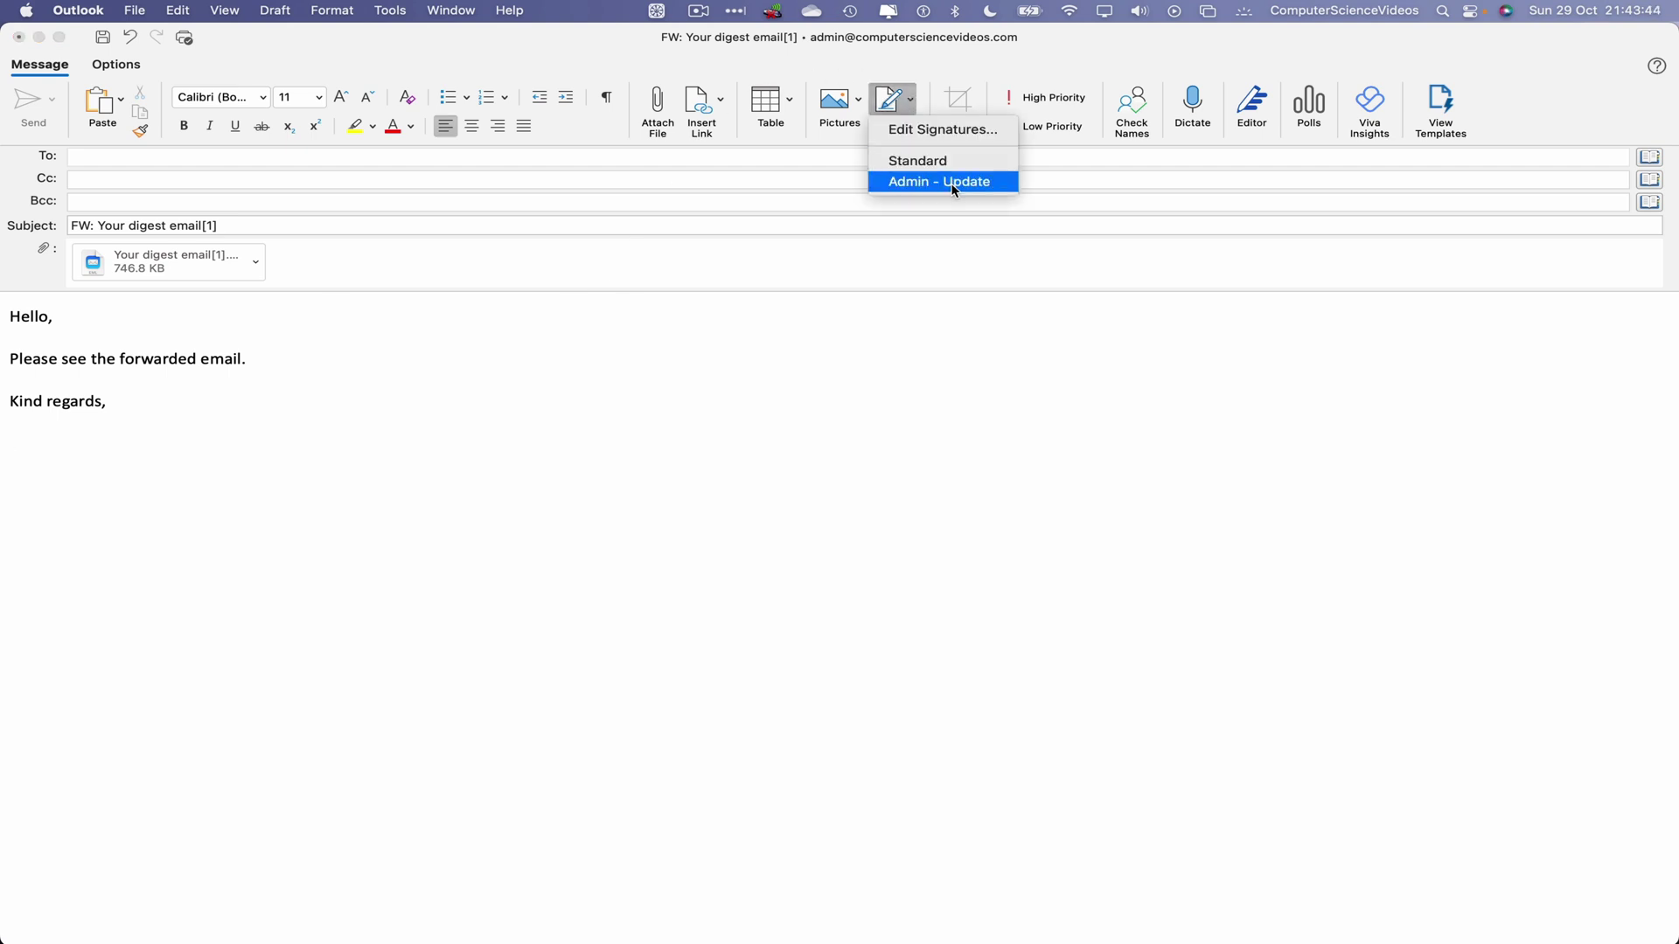
{"action": "left_click", "coordinate": [953, 181]}
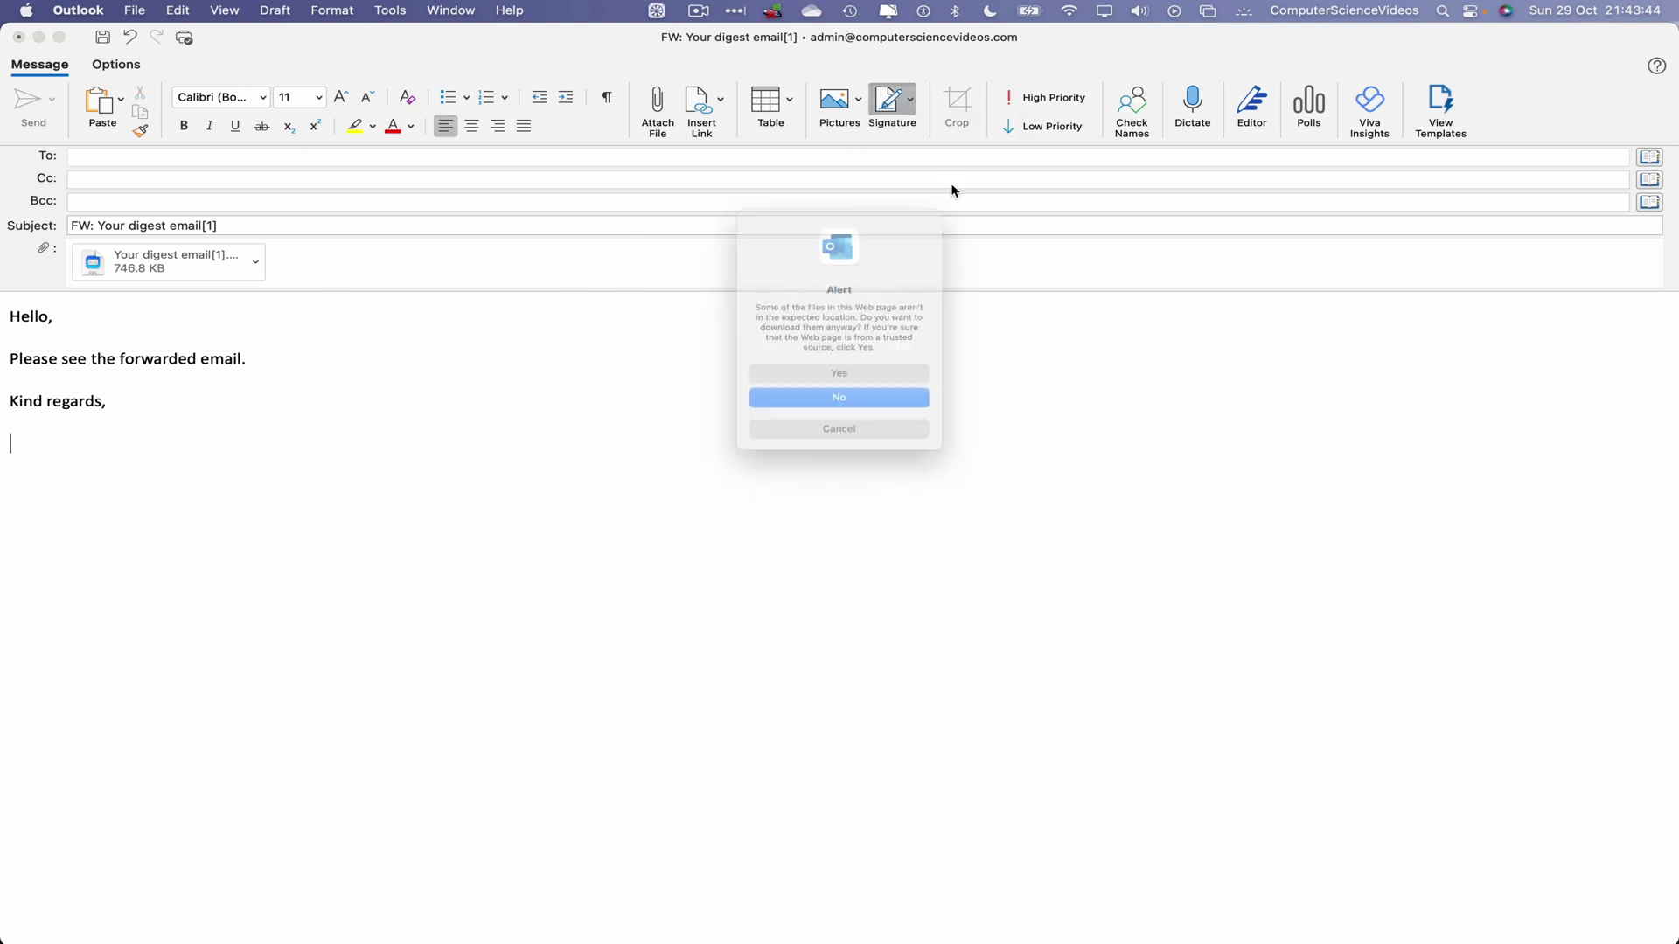
{"action": "left_click", "coordinate": [859, 384]}
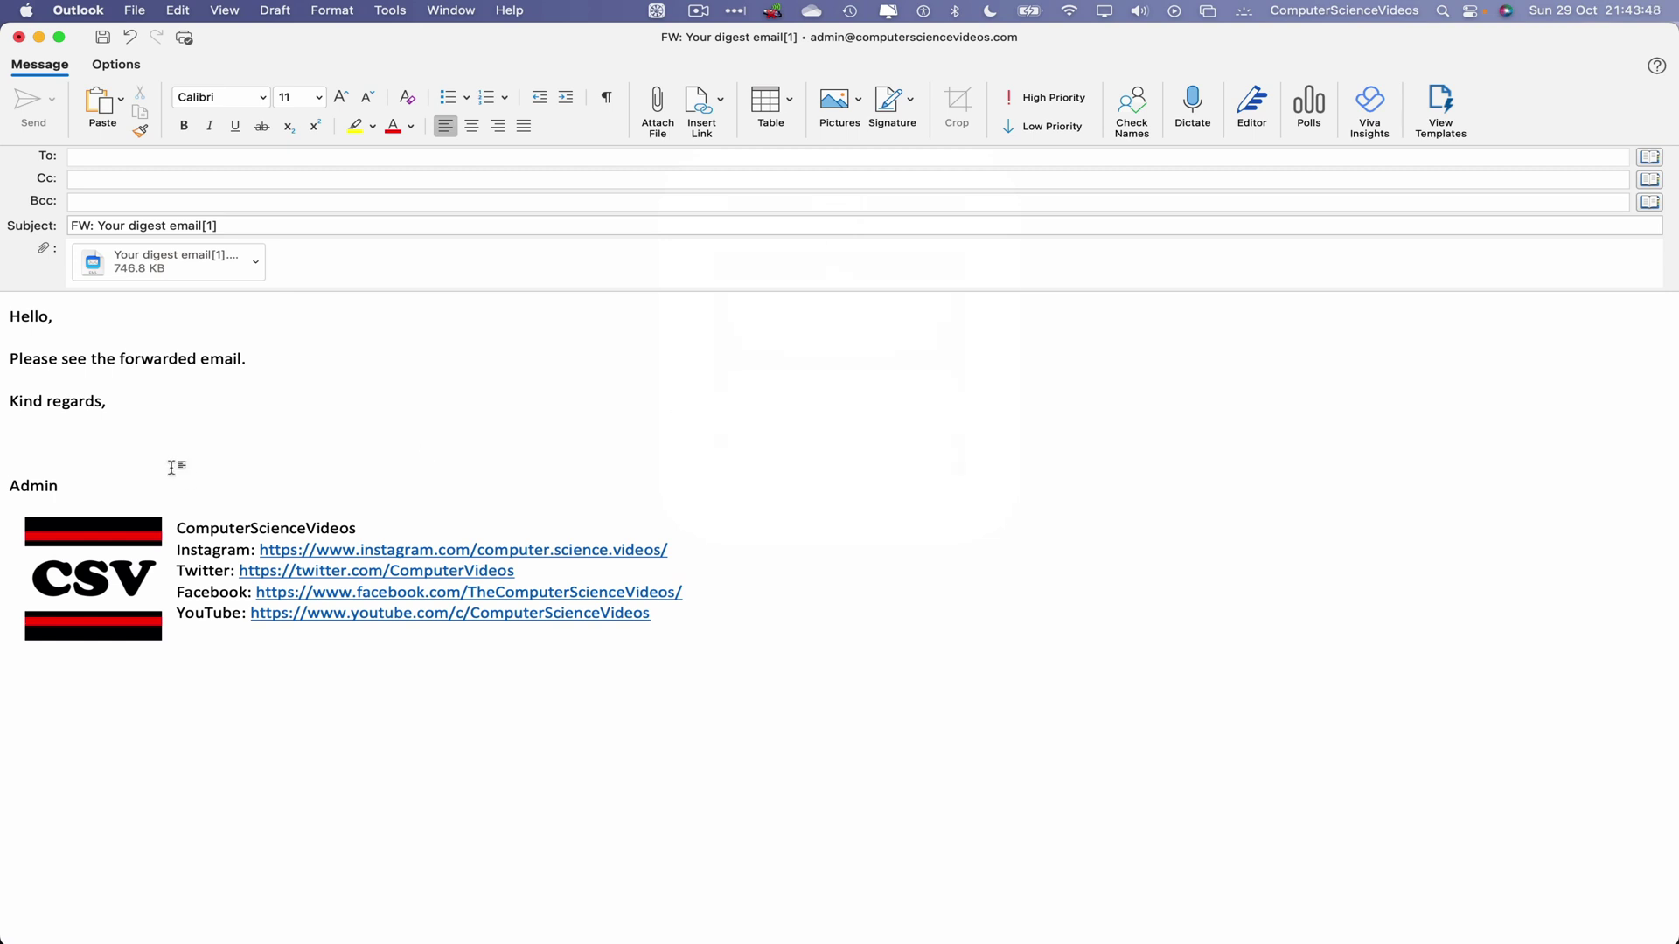
{"action": "key", "text": "BackSpace"}
{"action": "key", "text": "BackSpace"}
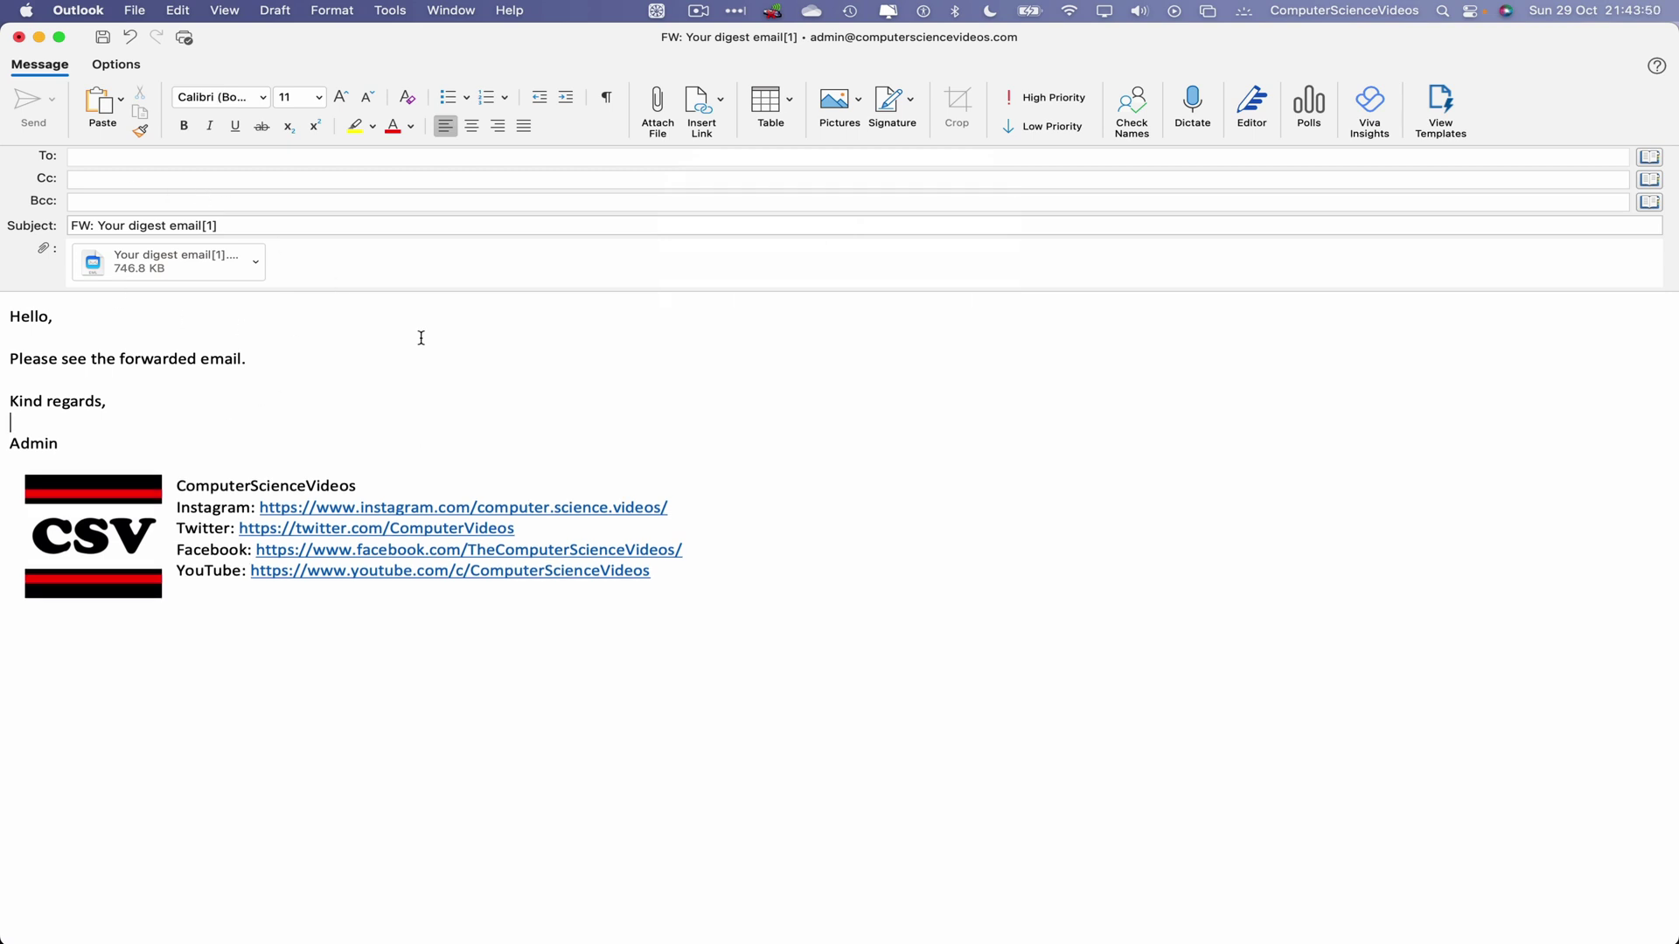
Add the suggested Gmail recipient to the To field and send the forward.
{"action": "left_click", "coordinate": [113, 158]}
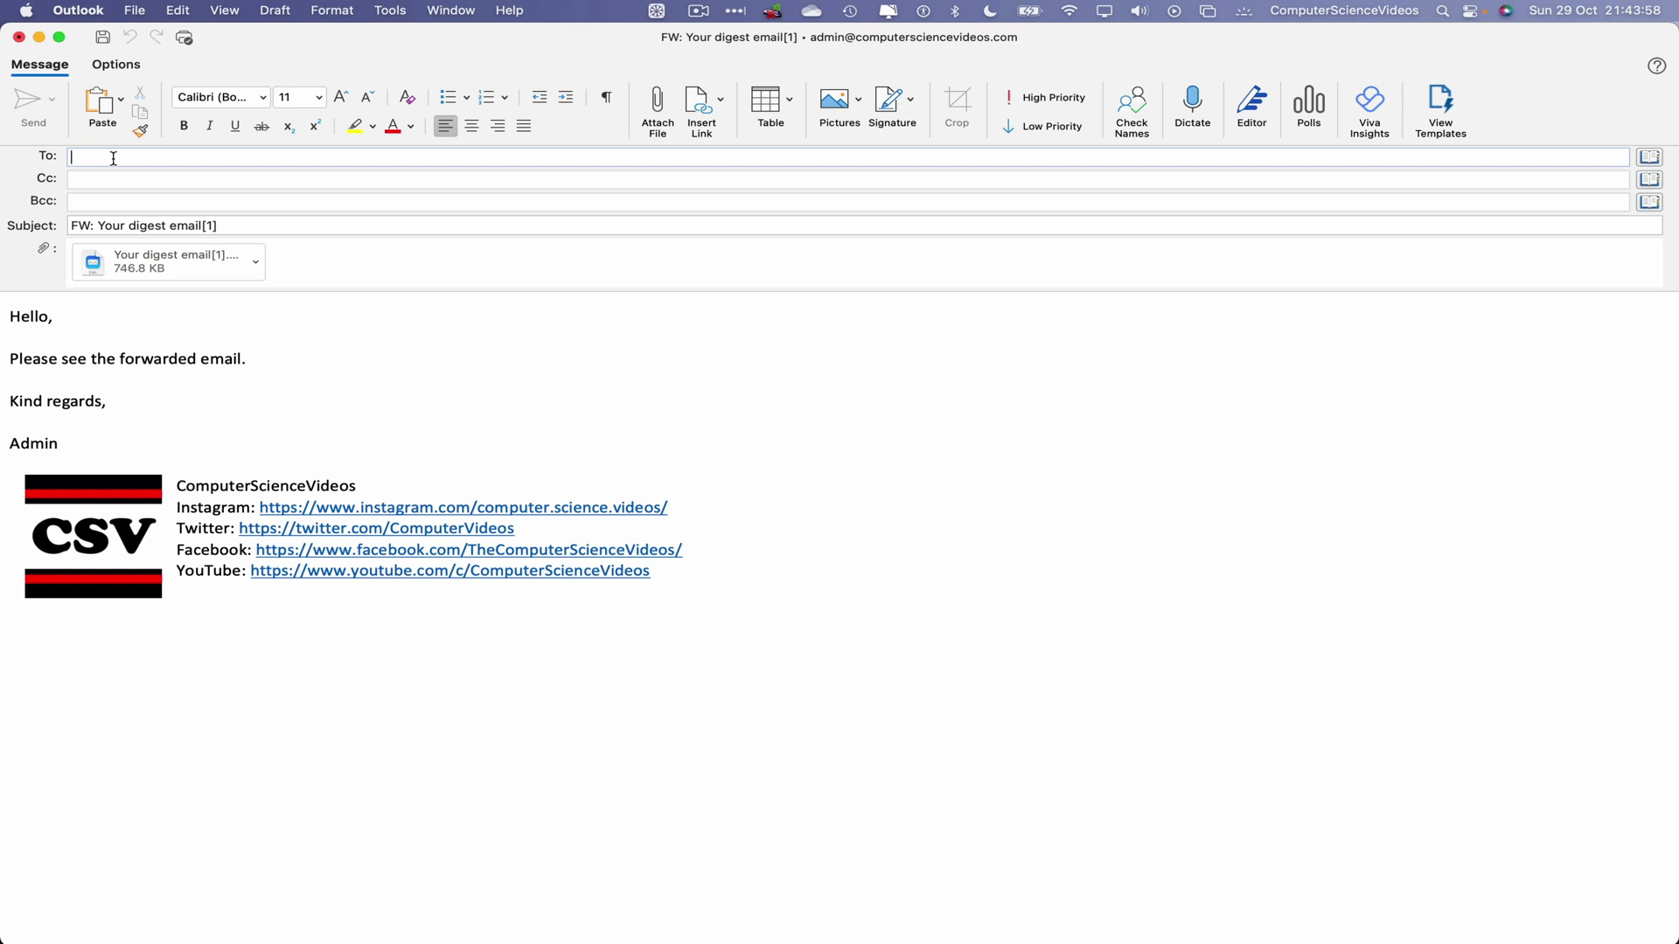
{"action": "type", "text": "comp"}
{"action": "key", "text": "Return"}
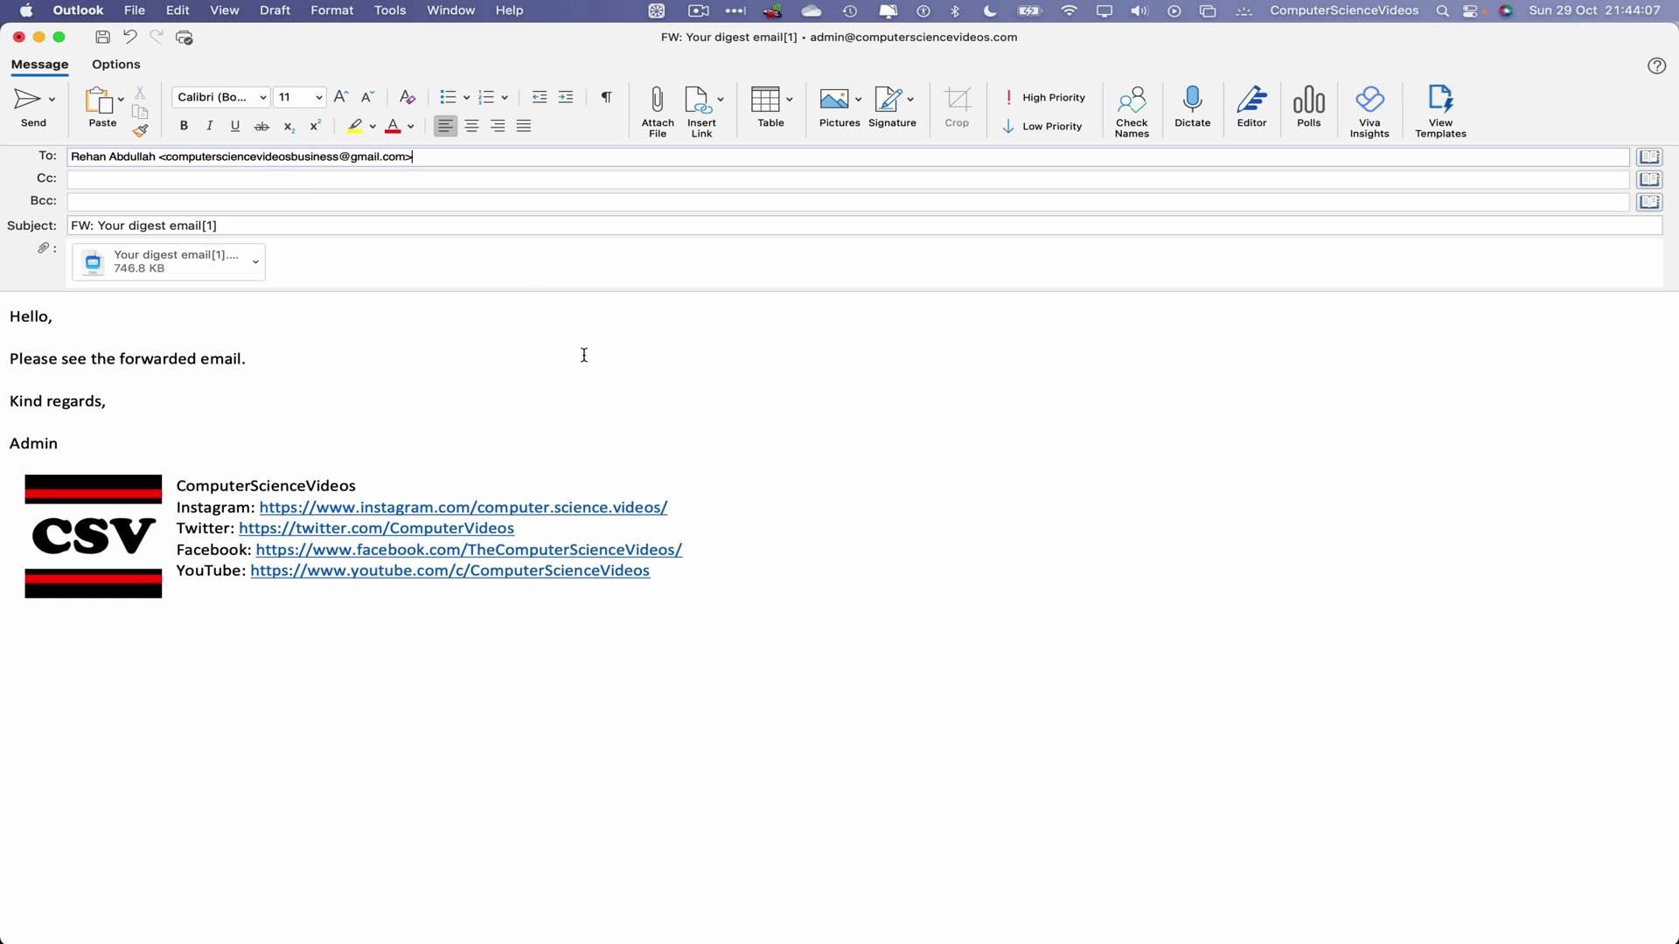
{"action": "left_click", "coordinate": [29, 111]}
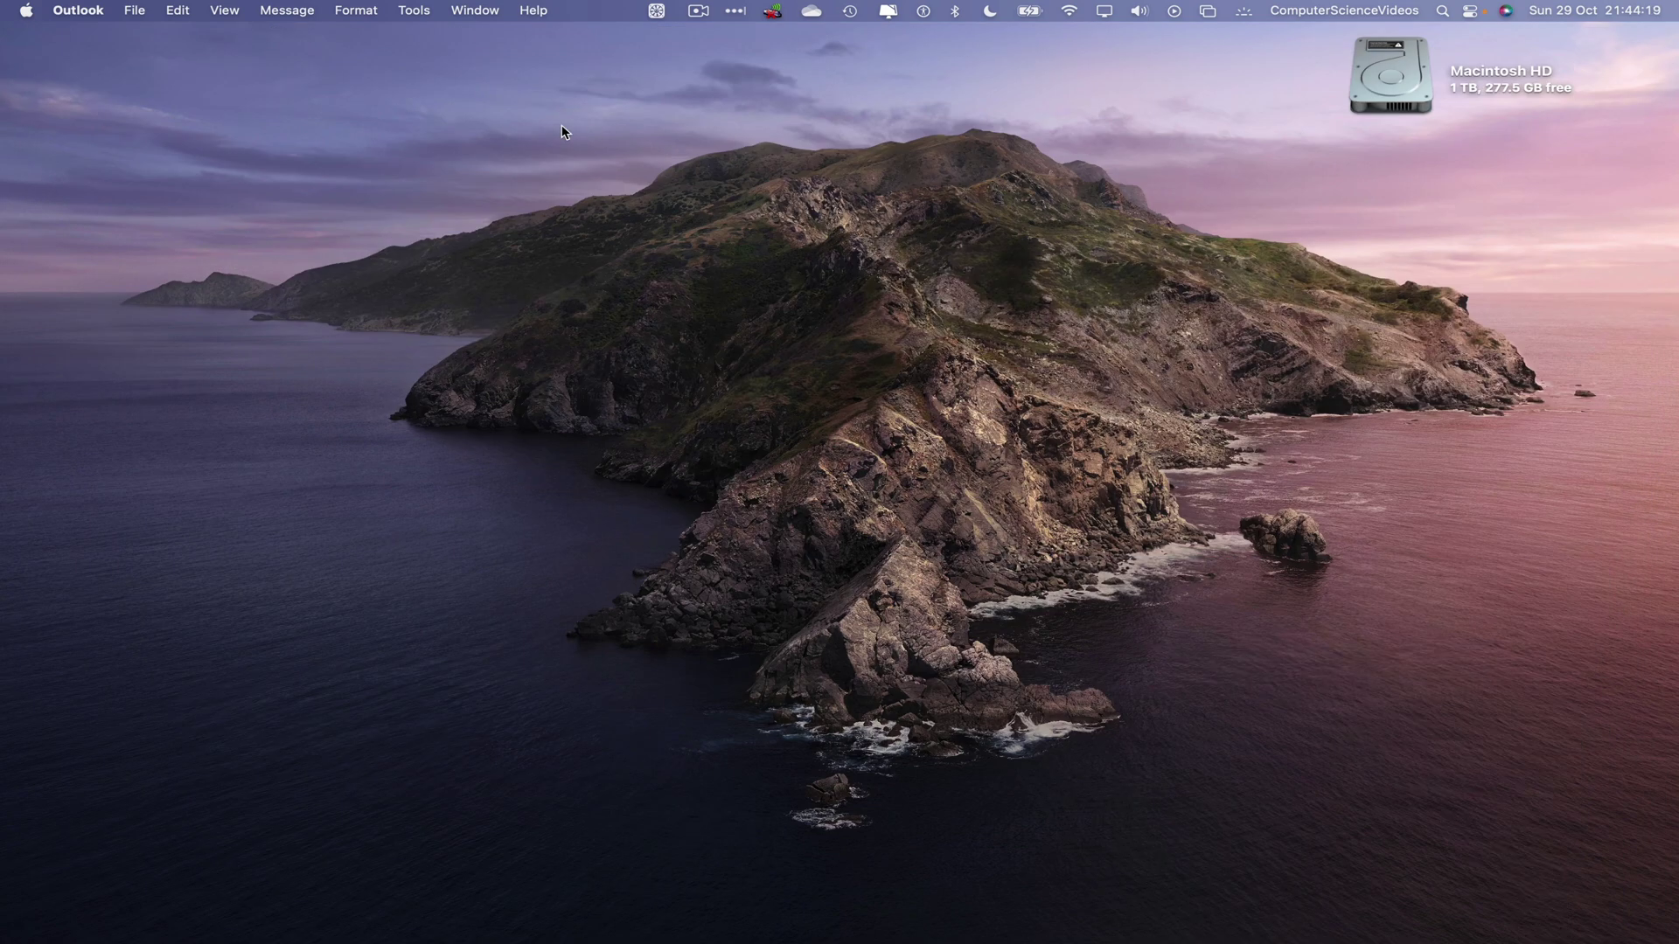
Close the Outlook window and launch Google Chrome from Launchpad by searching 'ch'.
{"action": "left_click", "coordinate": [562, 127]}
{"action": "mouse_move", "coordinate": [538, 937]}
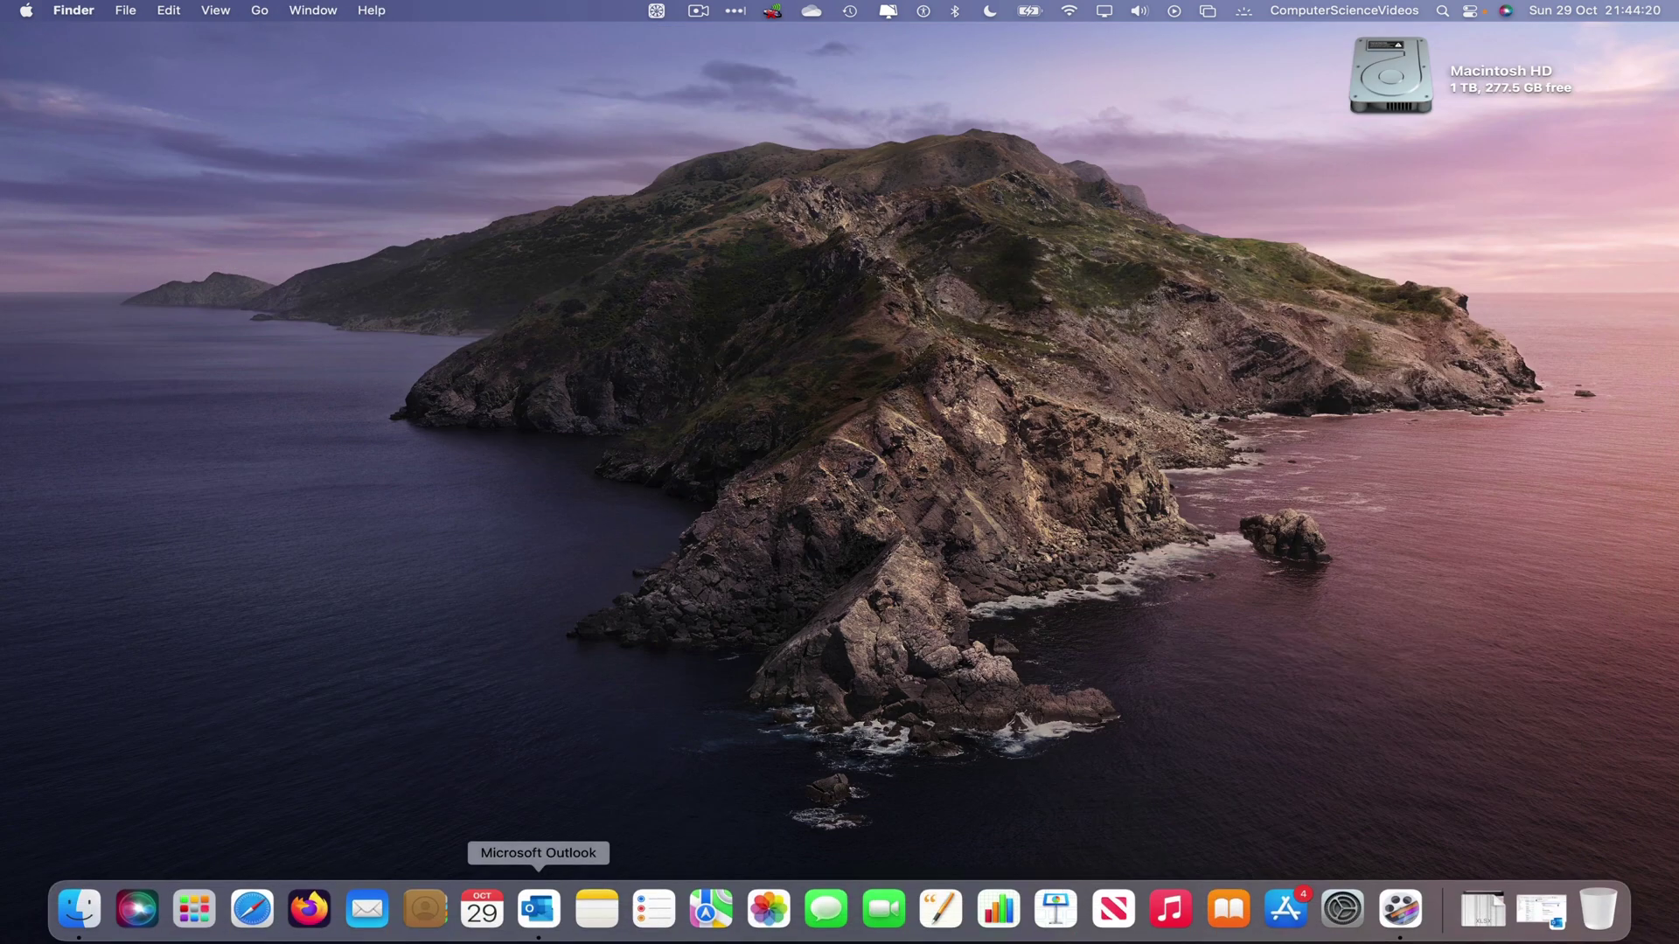
{"action": "left_click", "coordinate": [191, 932]}
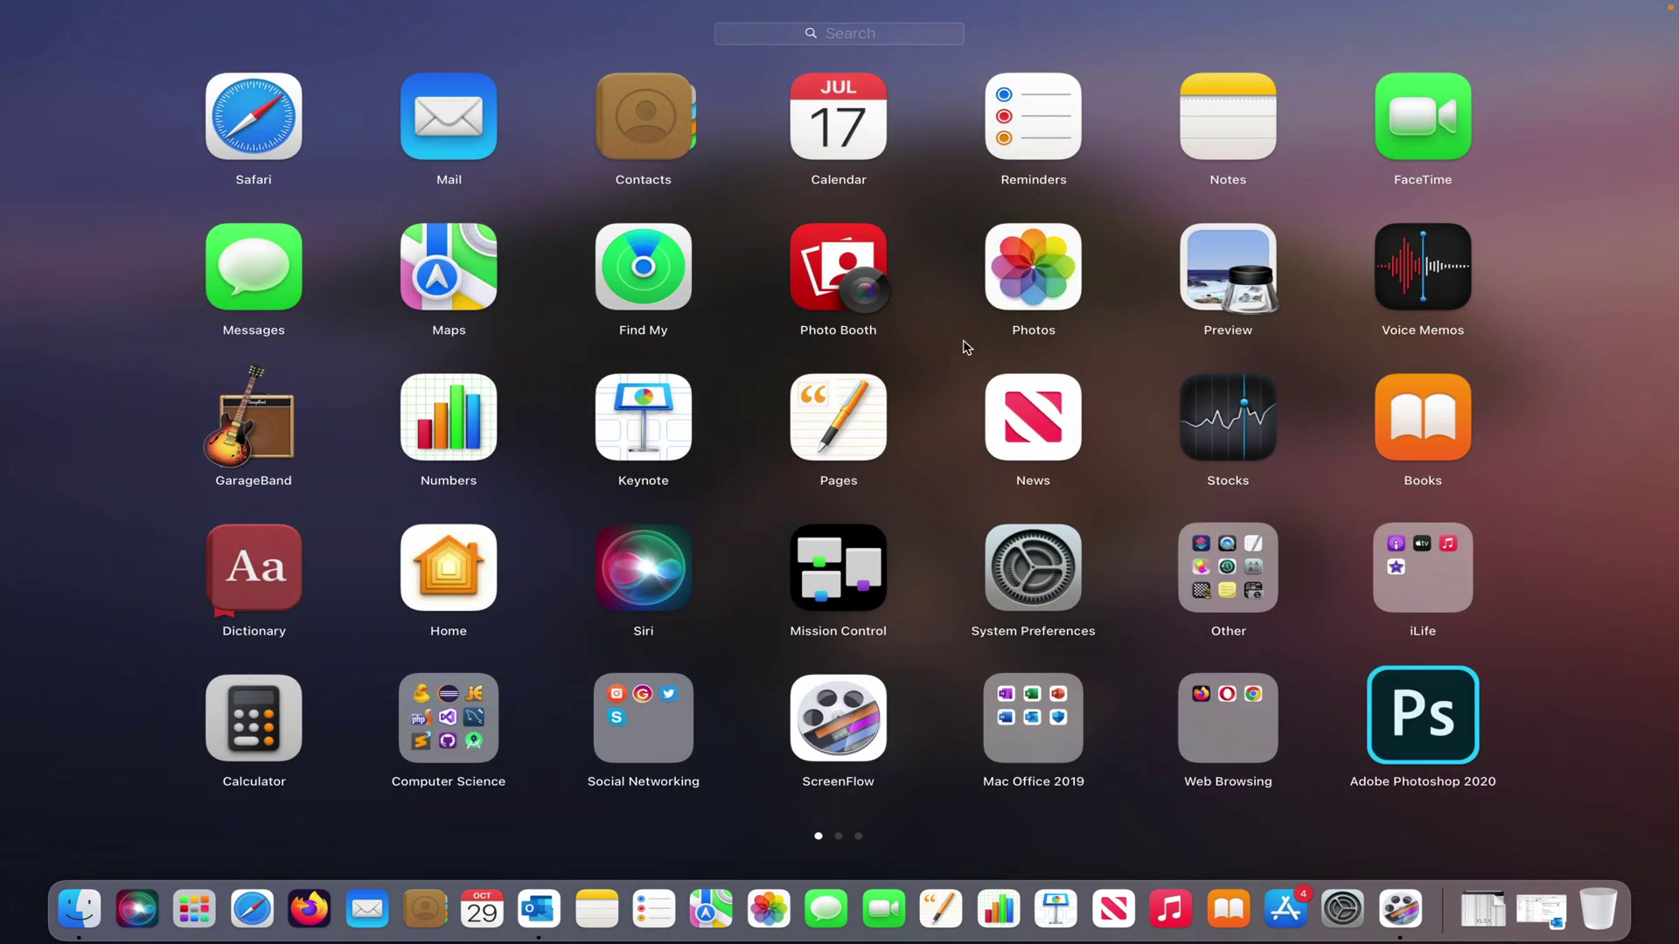
{"action": "type", "text": "ch"}
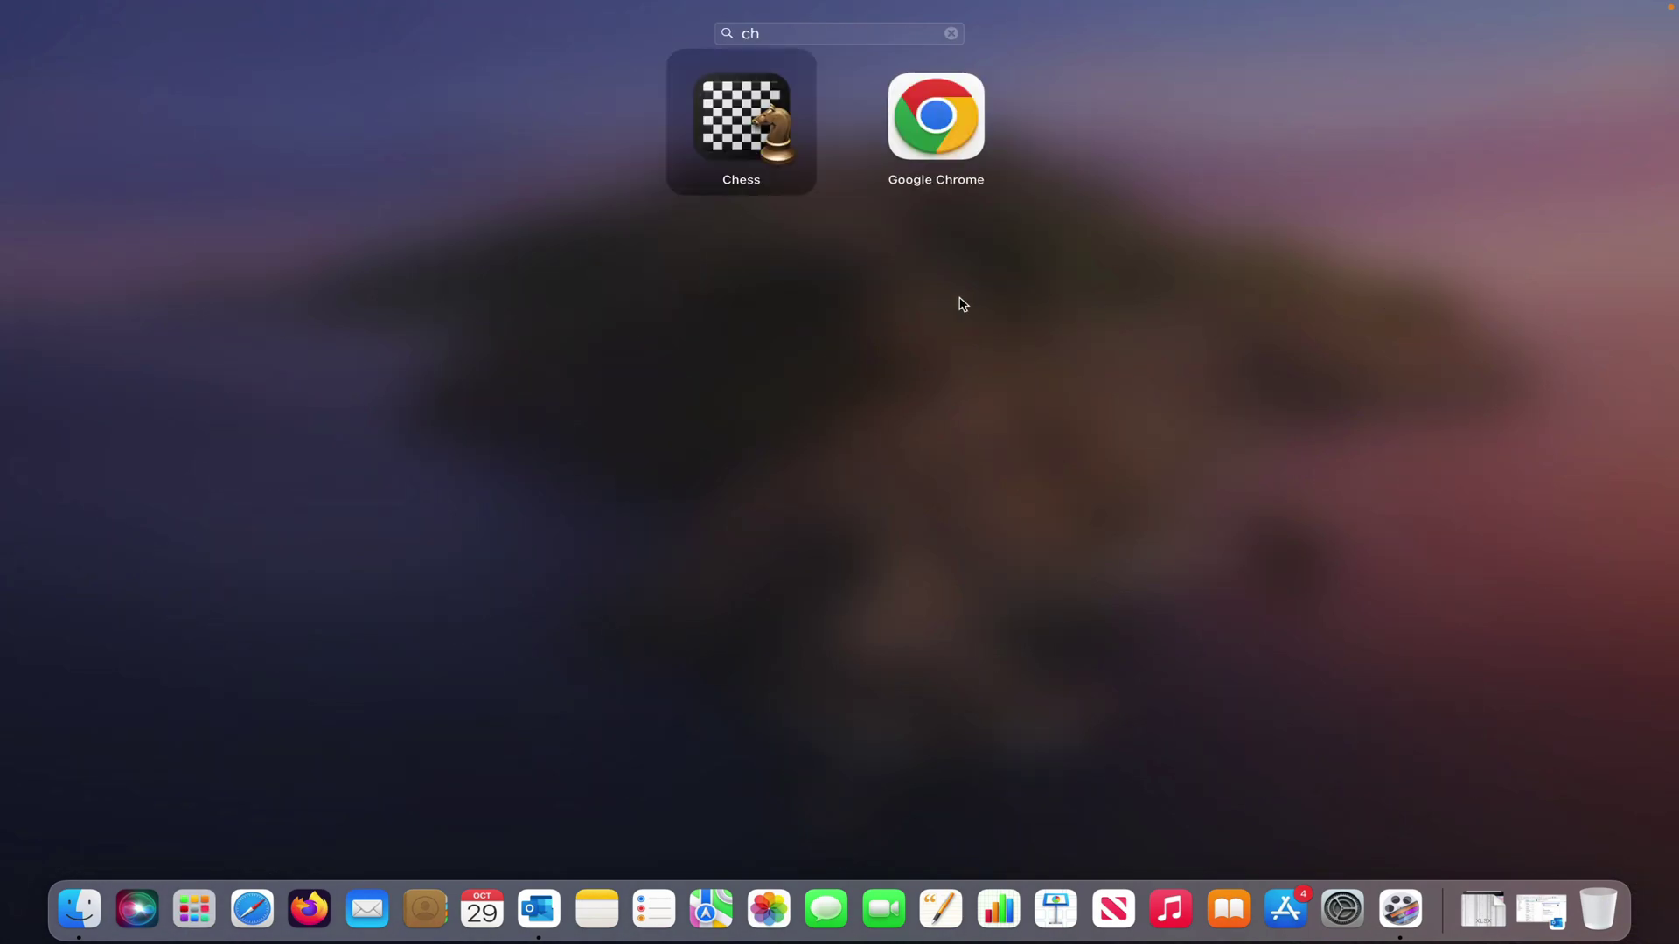
{"action": "left_click", "coordinate": [941, 112]}
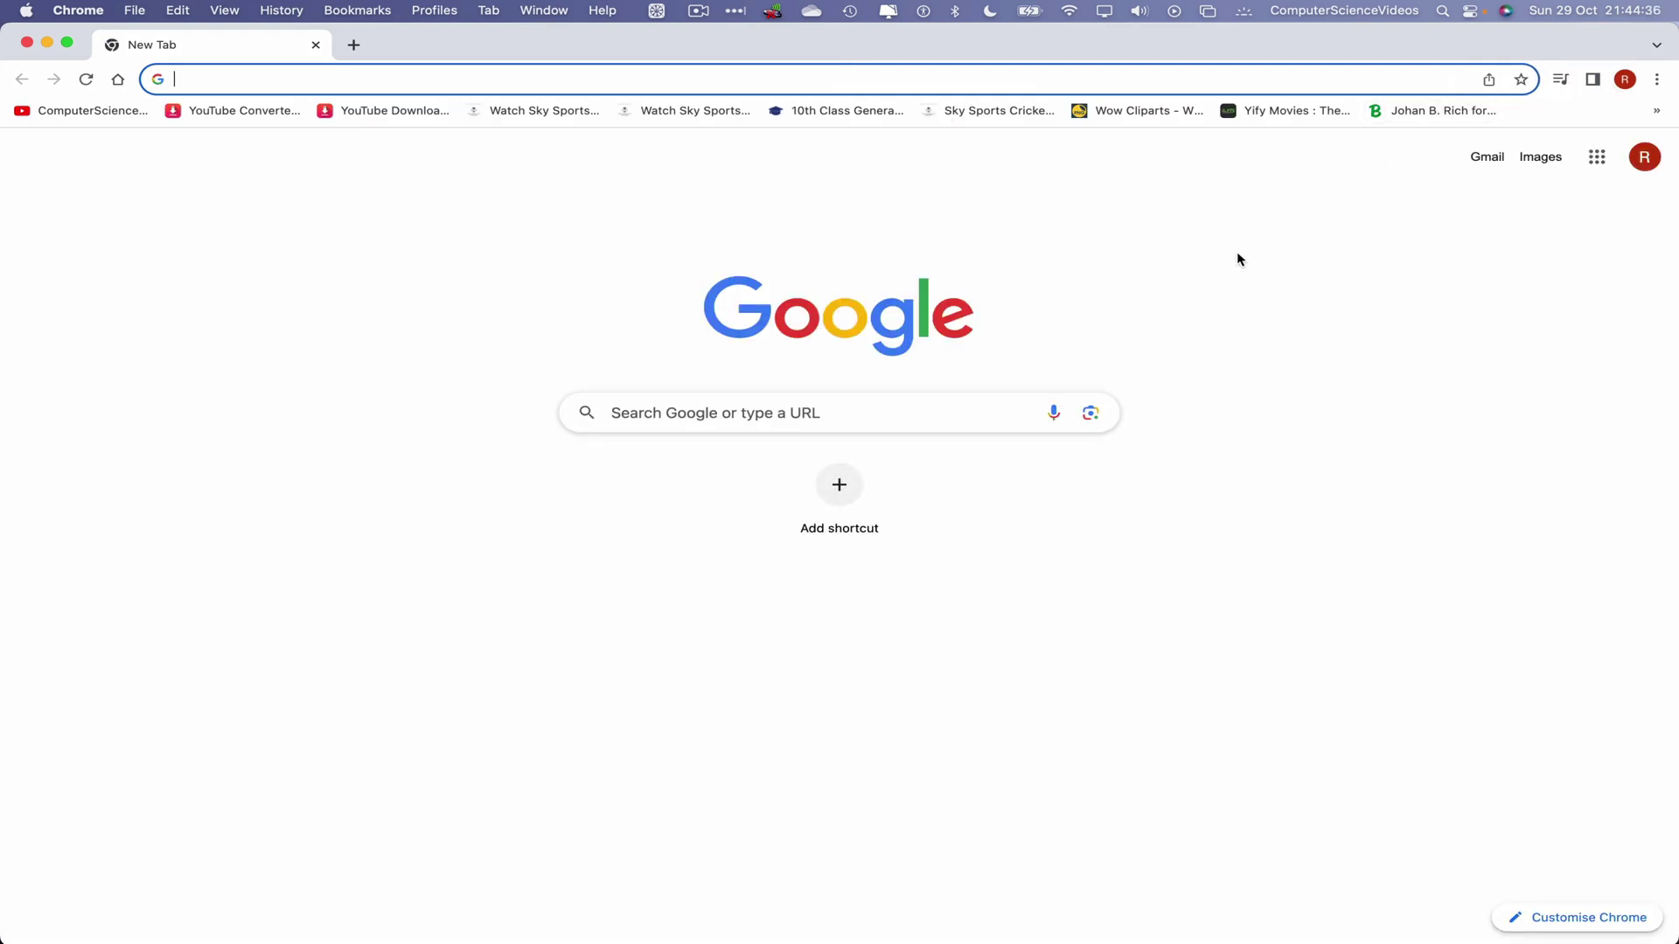
Open the 'FW: Your digest email[1]' message in Gmail, then enlarge and close its attachment preview.
{"action": "left_click", "coordinate": [1487, 157]}
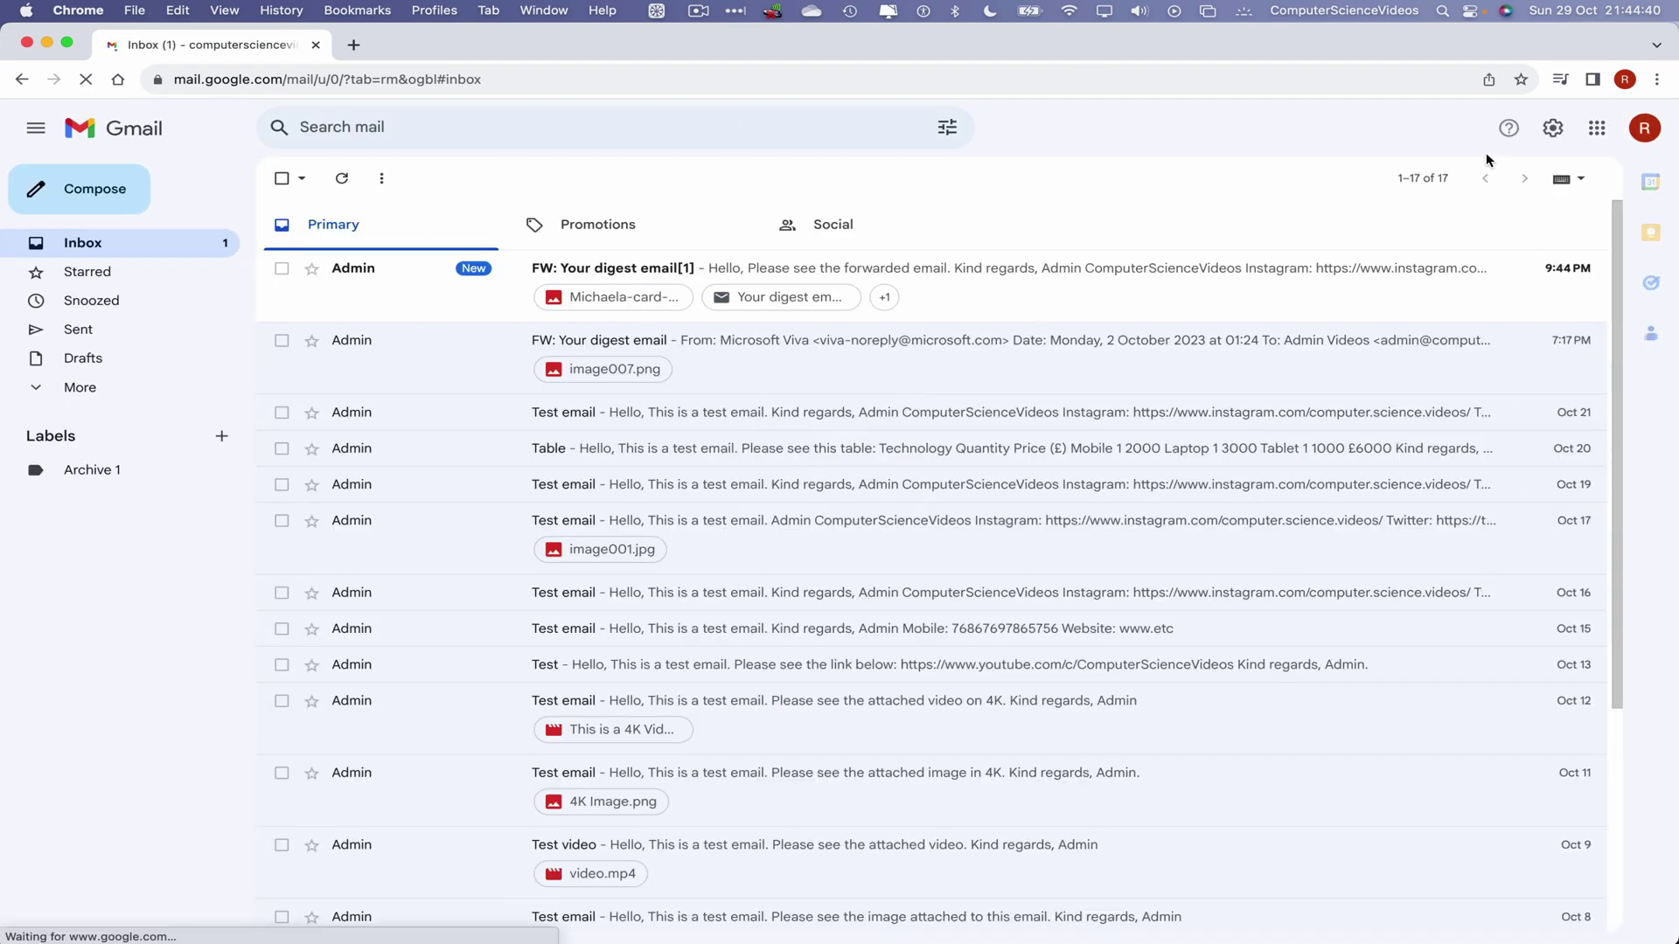
{"action": "left_click", "coordinate": [1156, 305]}
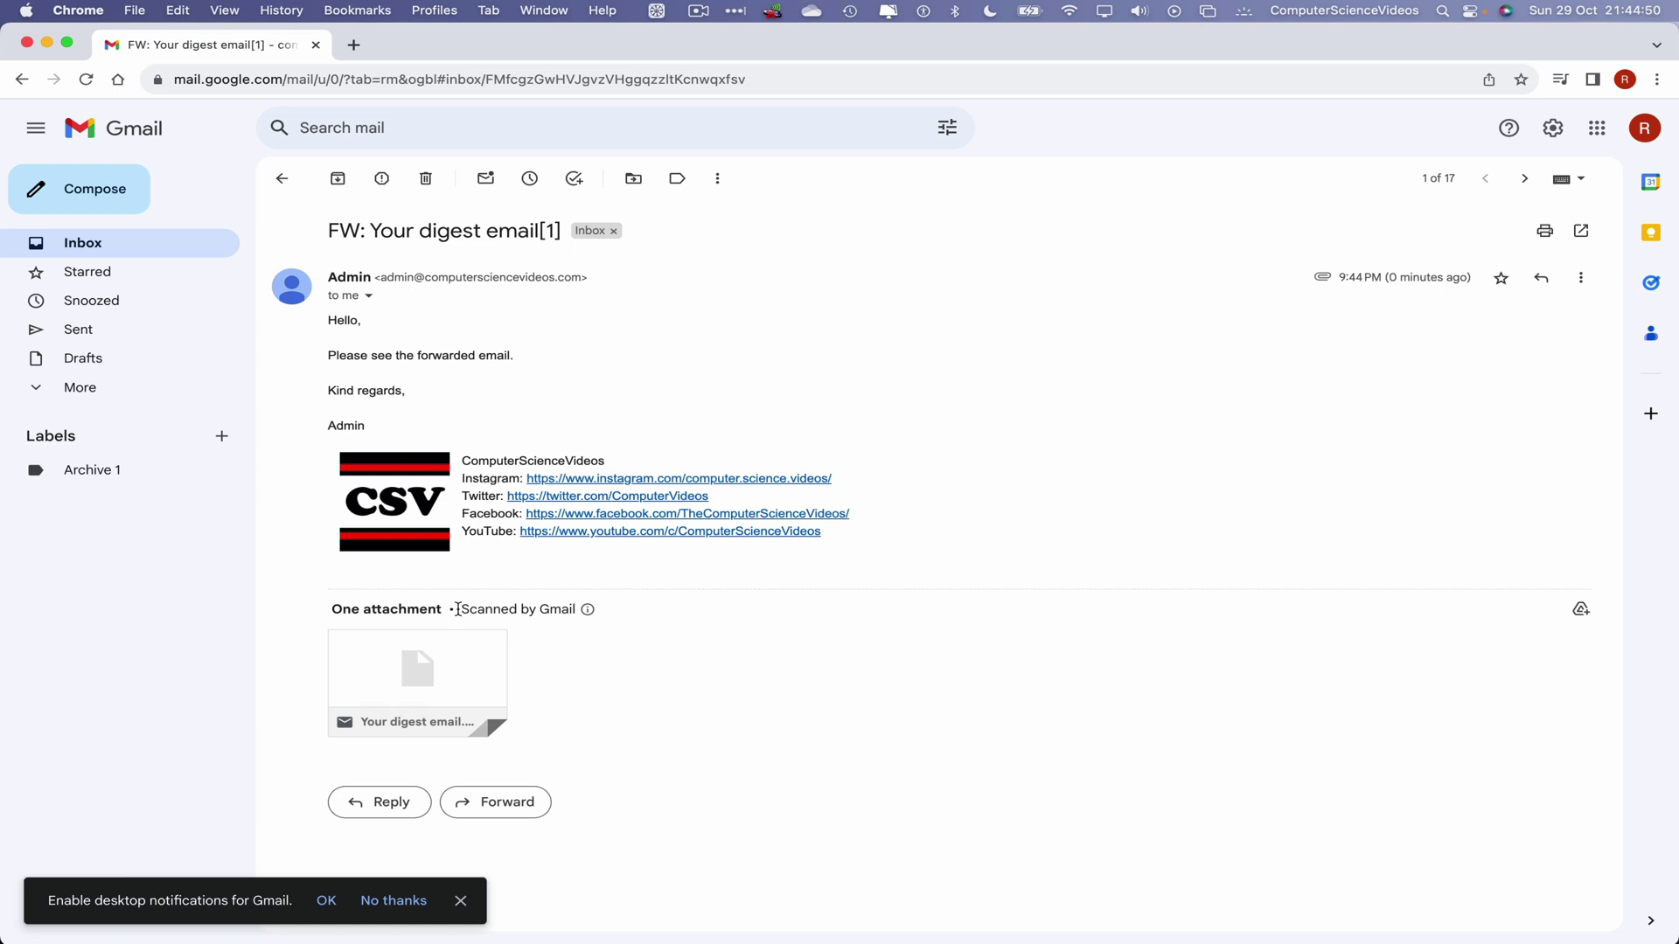
{"action": "left_click", "coordinate": [462, 682]}
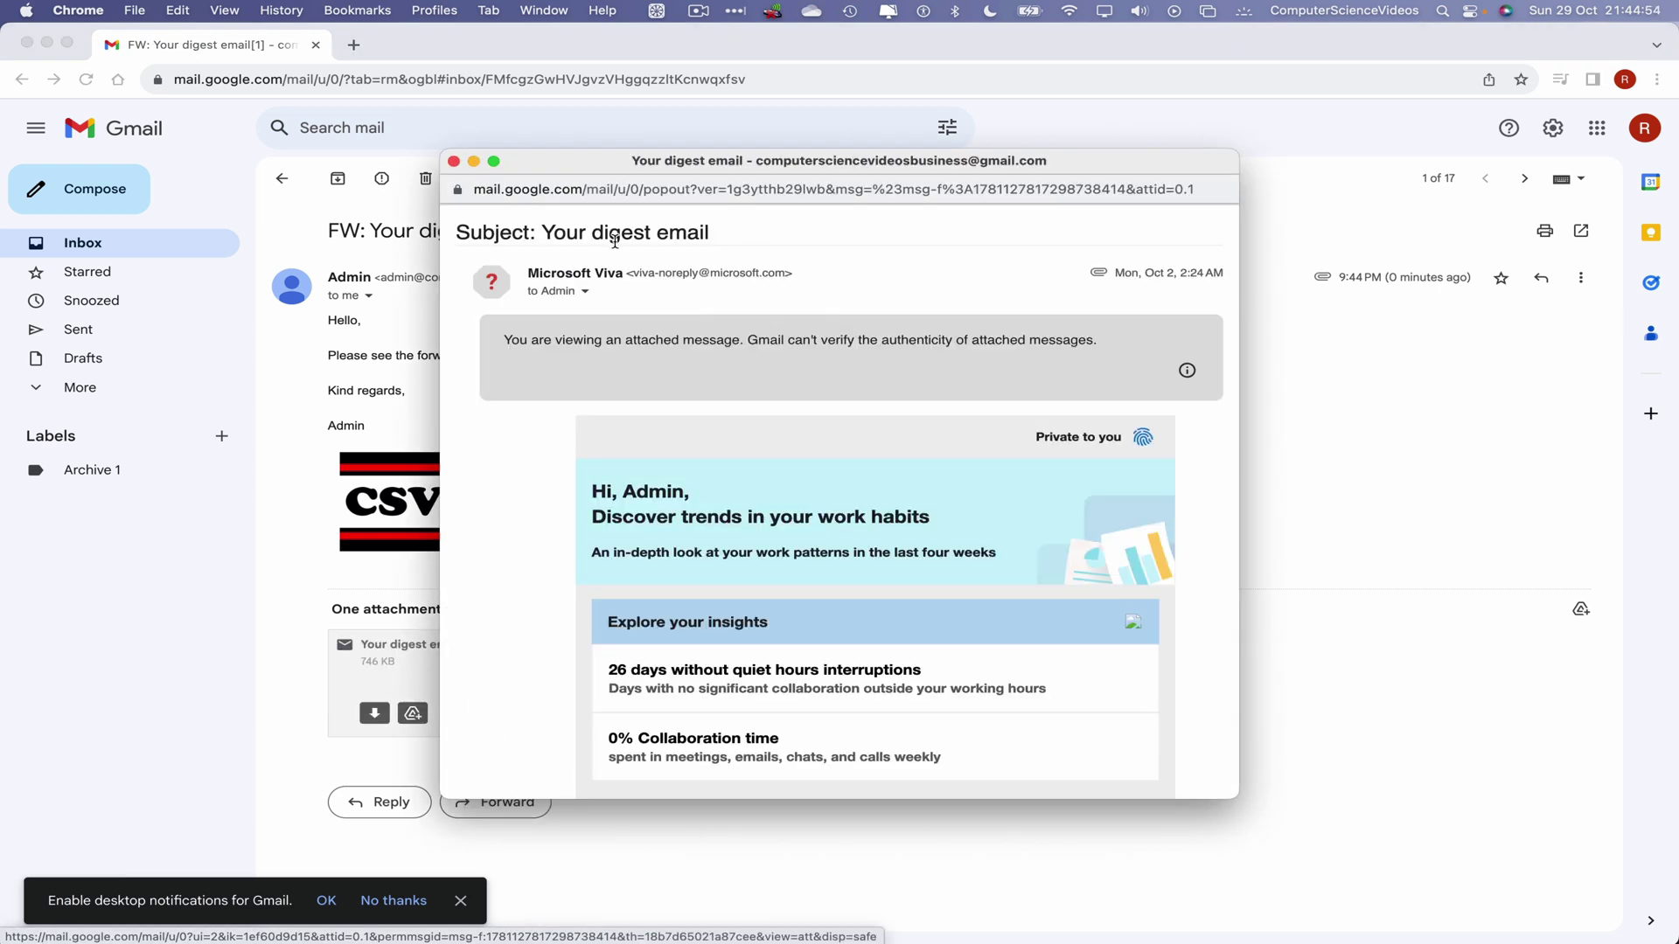
{"action": "left_click_drag", "start_coordinate": [445, 147], "coordinate": [201, 83]}
{"action": "left_click_drag", "start_coordinate": [1233, 797], "coordinate": [1434, 861]}
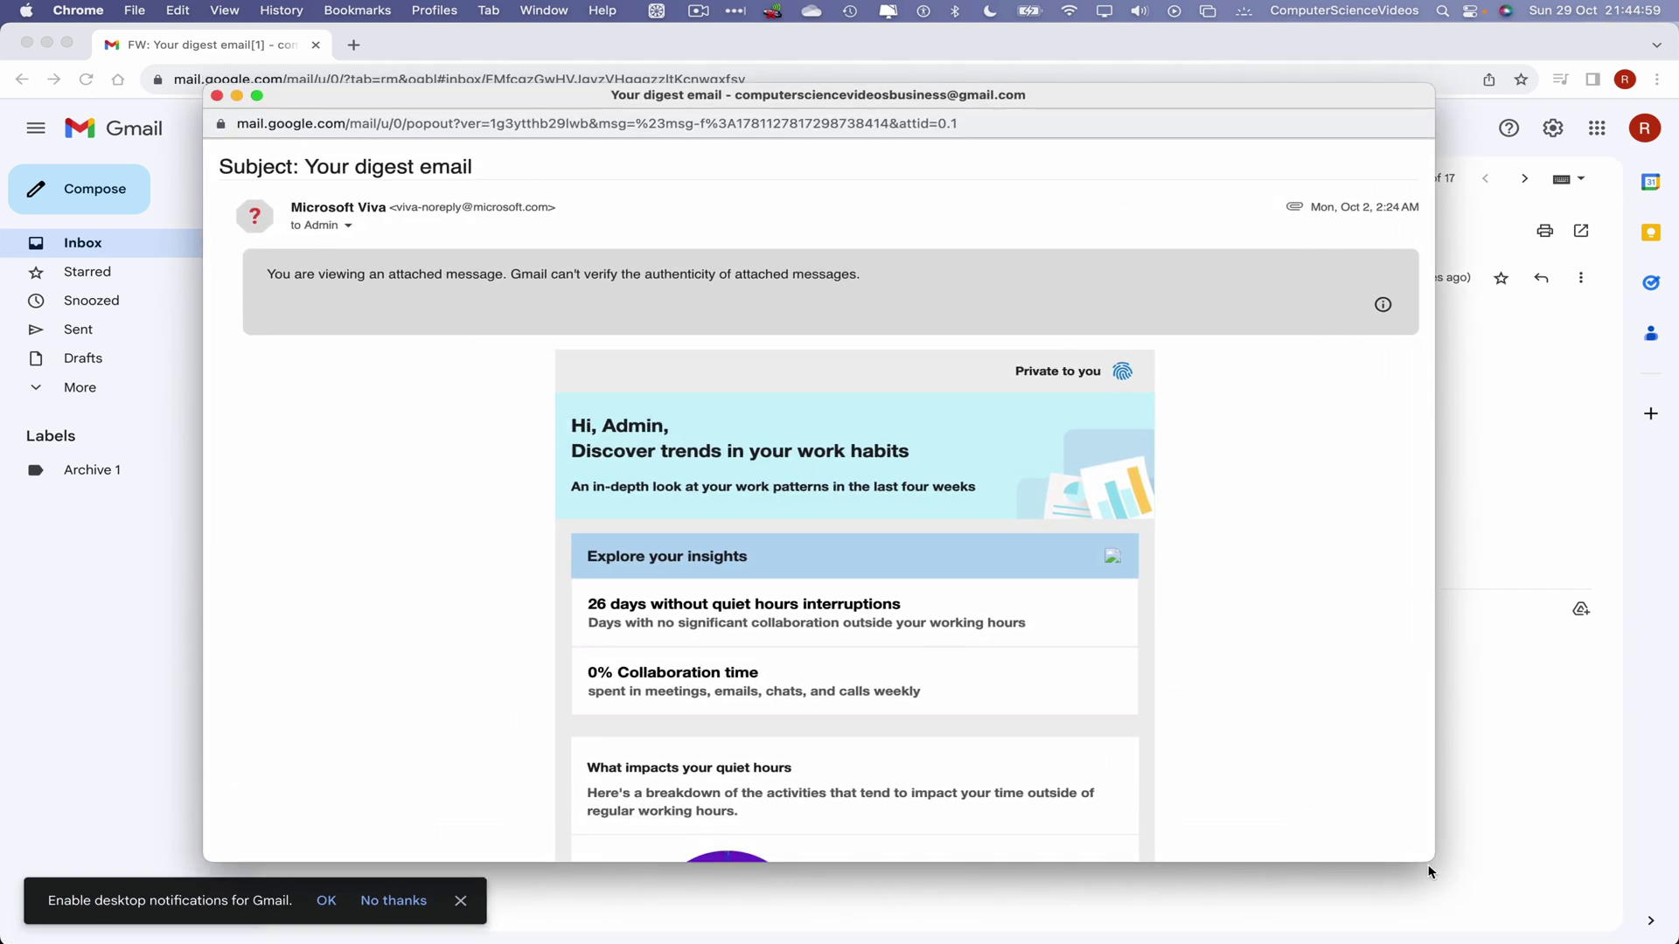
{"action": "left_click", "coordinate": [217, 96]}
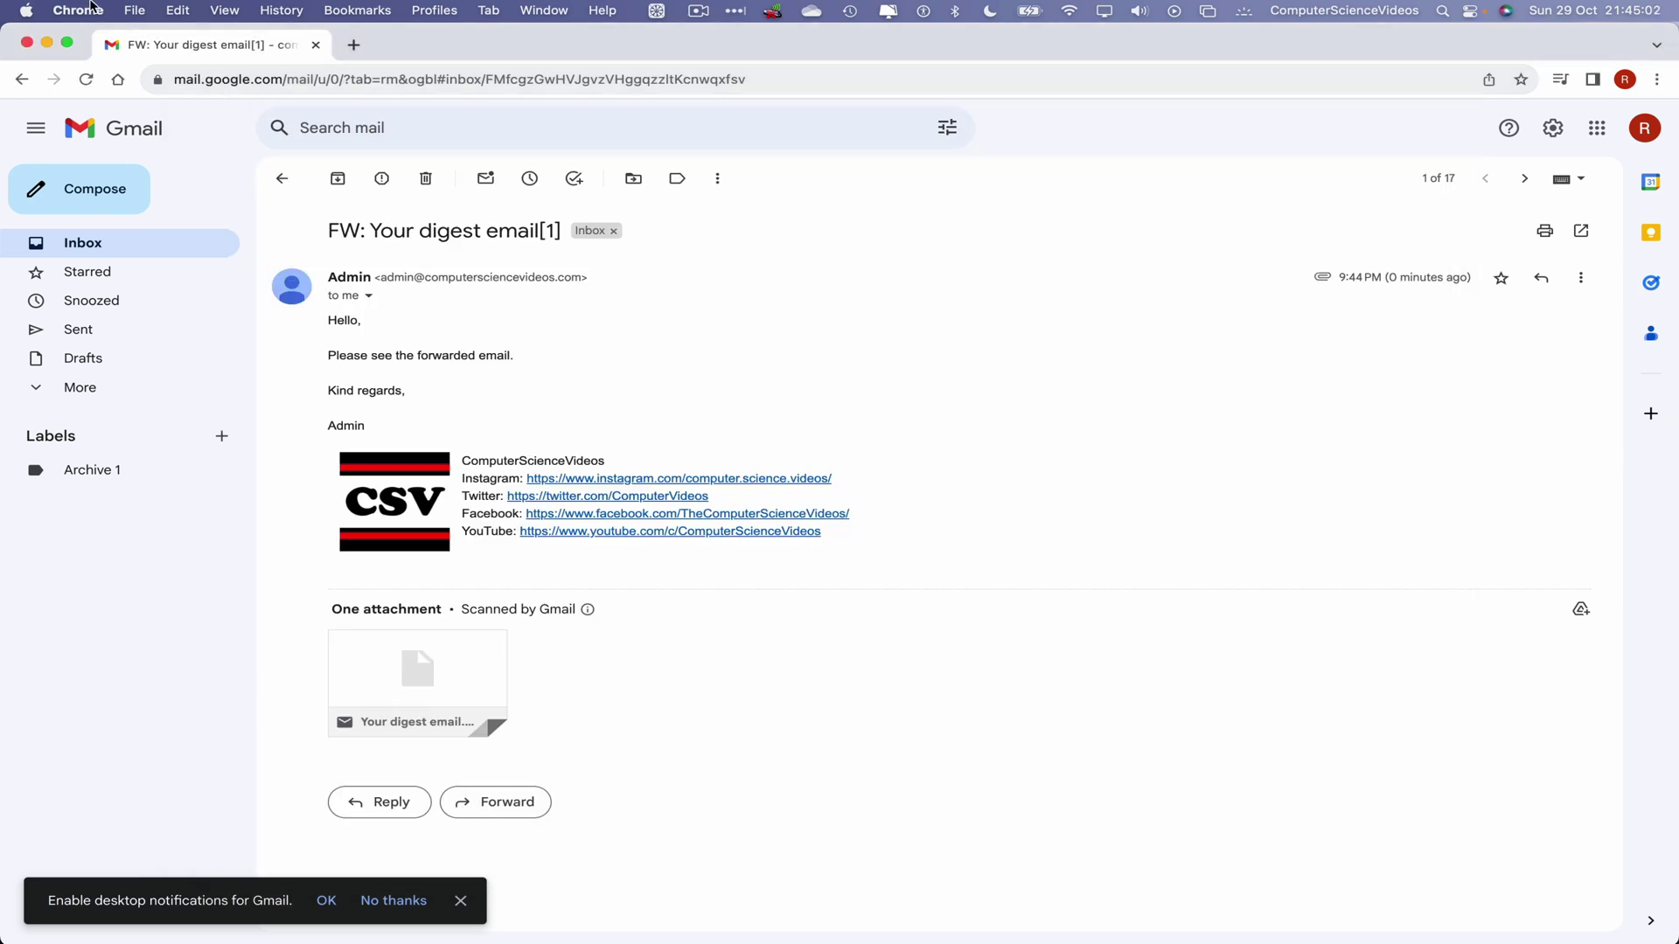
Quit Google Chrome and then Outlook from their app menus.
{"action": "left_click", "coordinate": [78, 9]}
{"action": "left_click", "coordinate": [178, 275]}
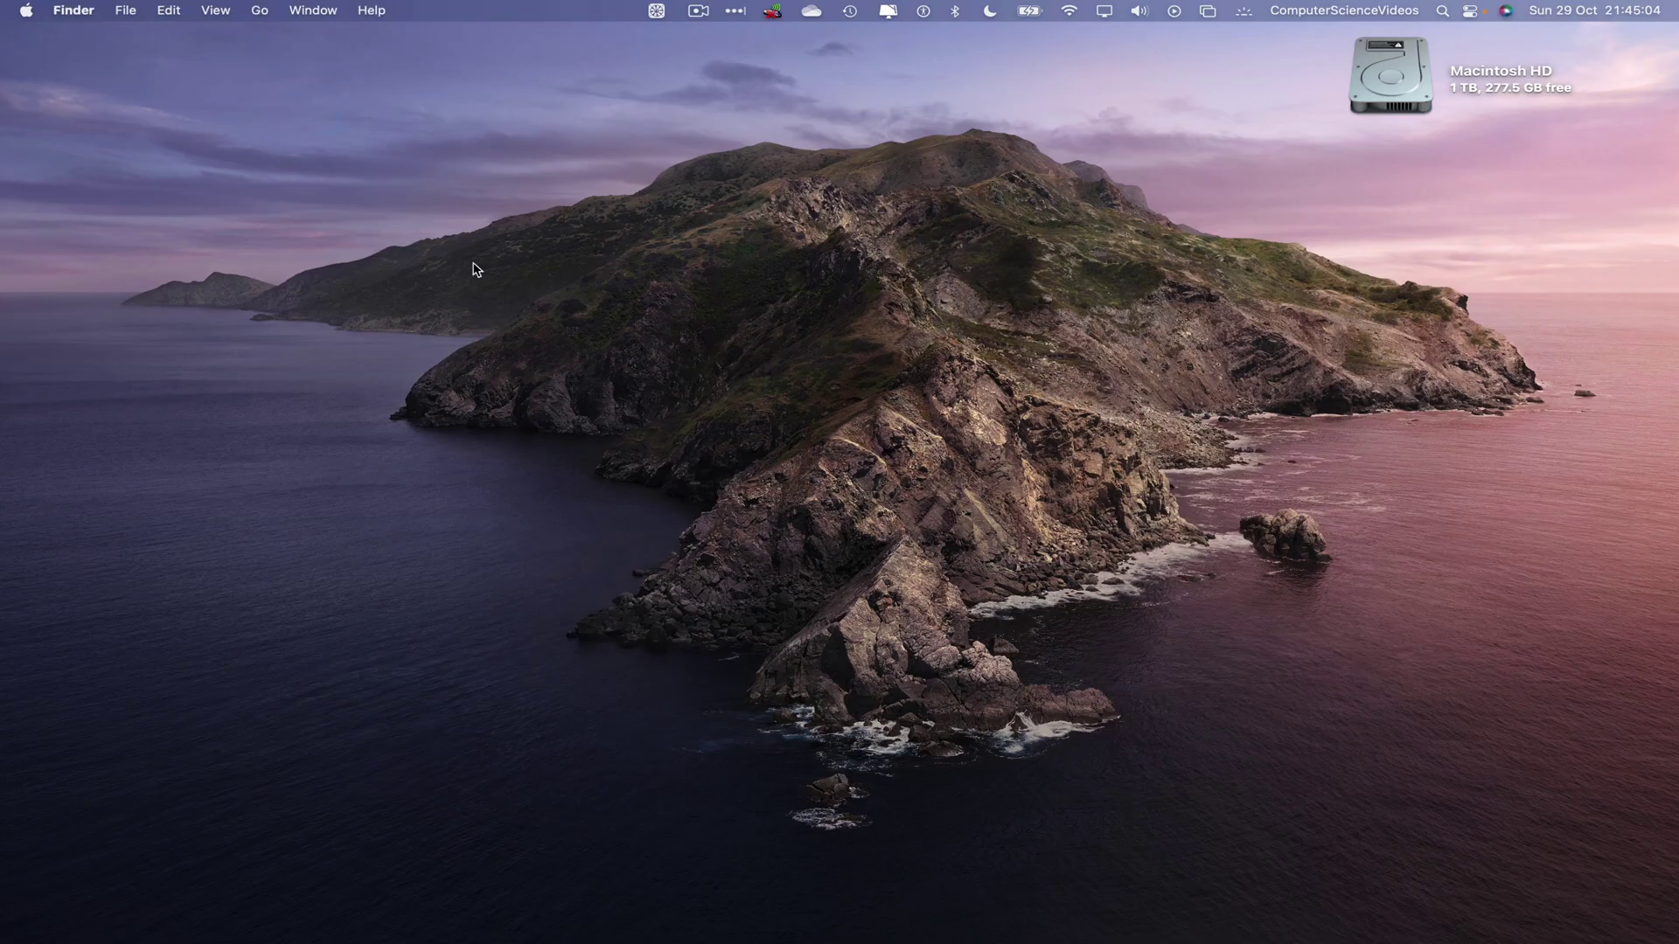
{"action": "mouse_move", "coordinate": [258, 913]}
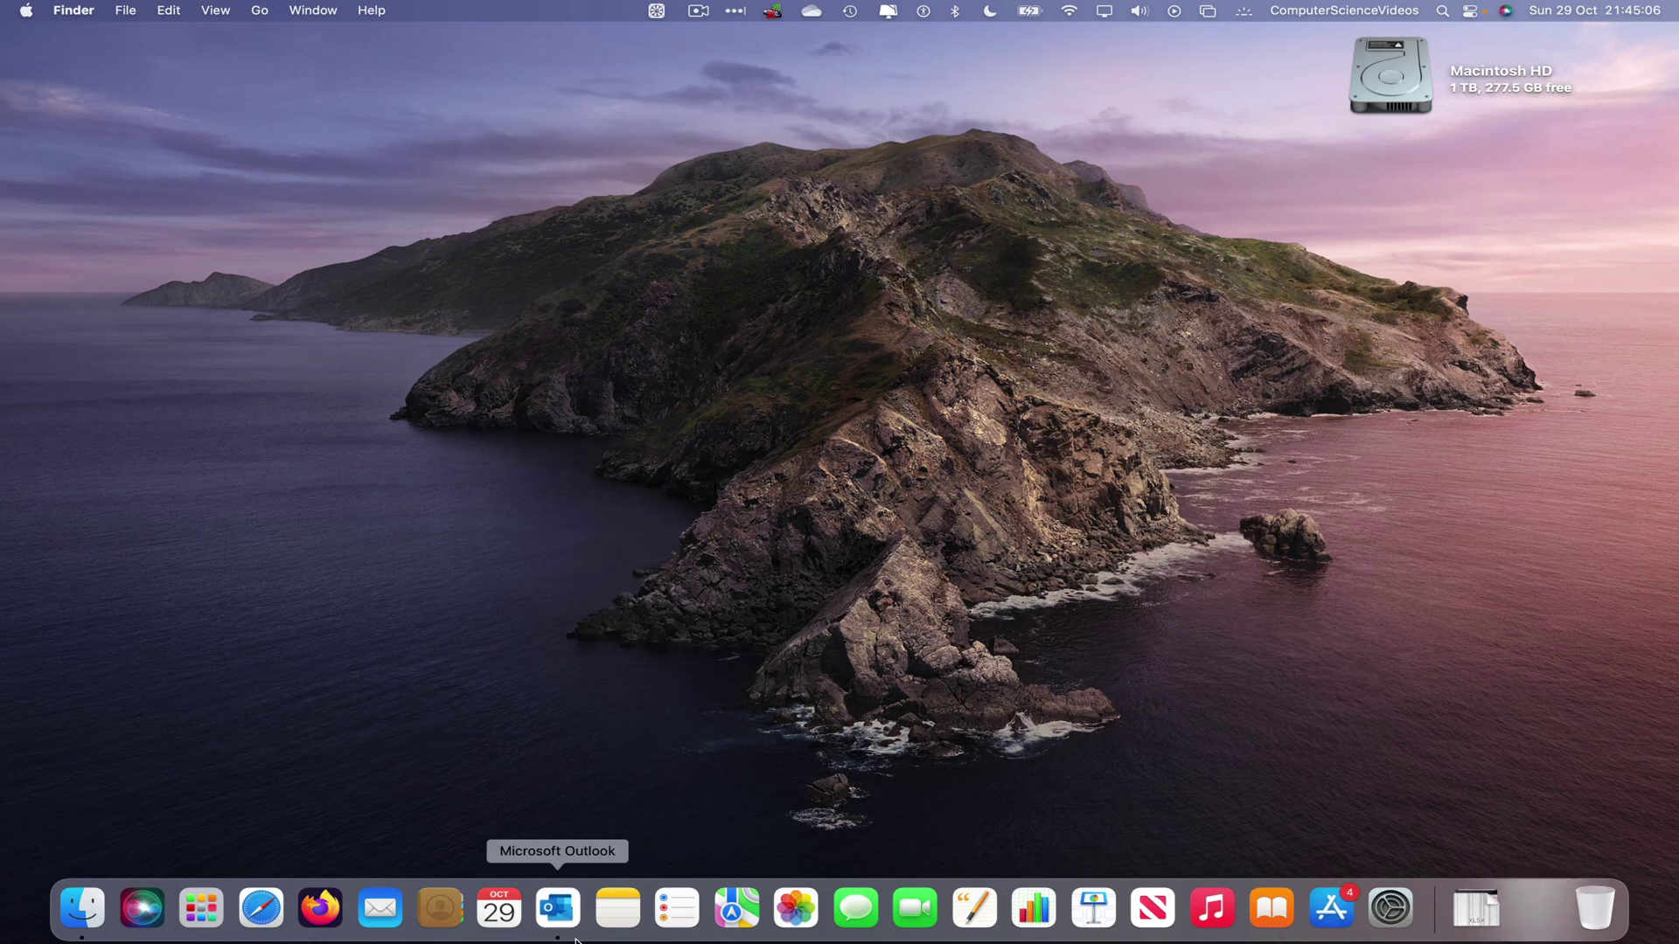
{"action": "left_click", "coordinate": [557, 908]}
{"action": "left_click", "coordinate": [78, 10]}
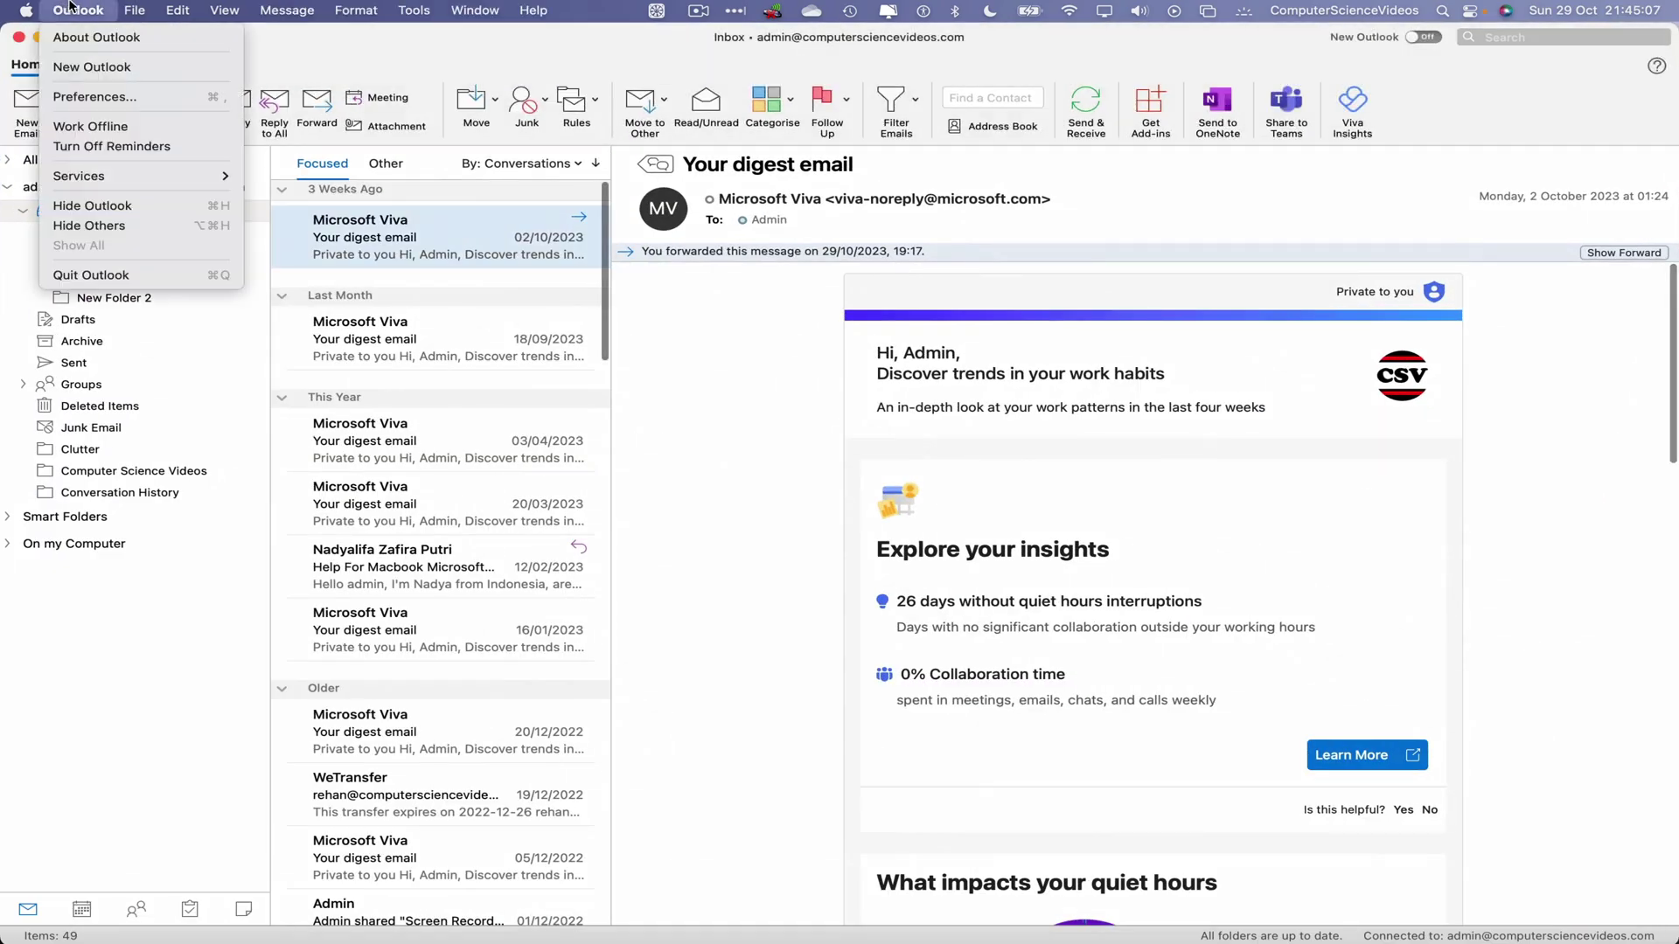
{"action": "left_click", "coordinate": [96, 275]}
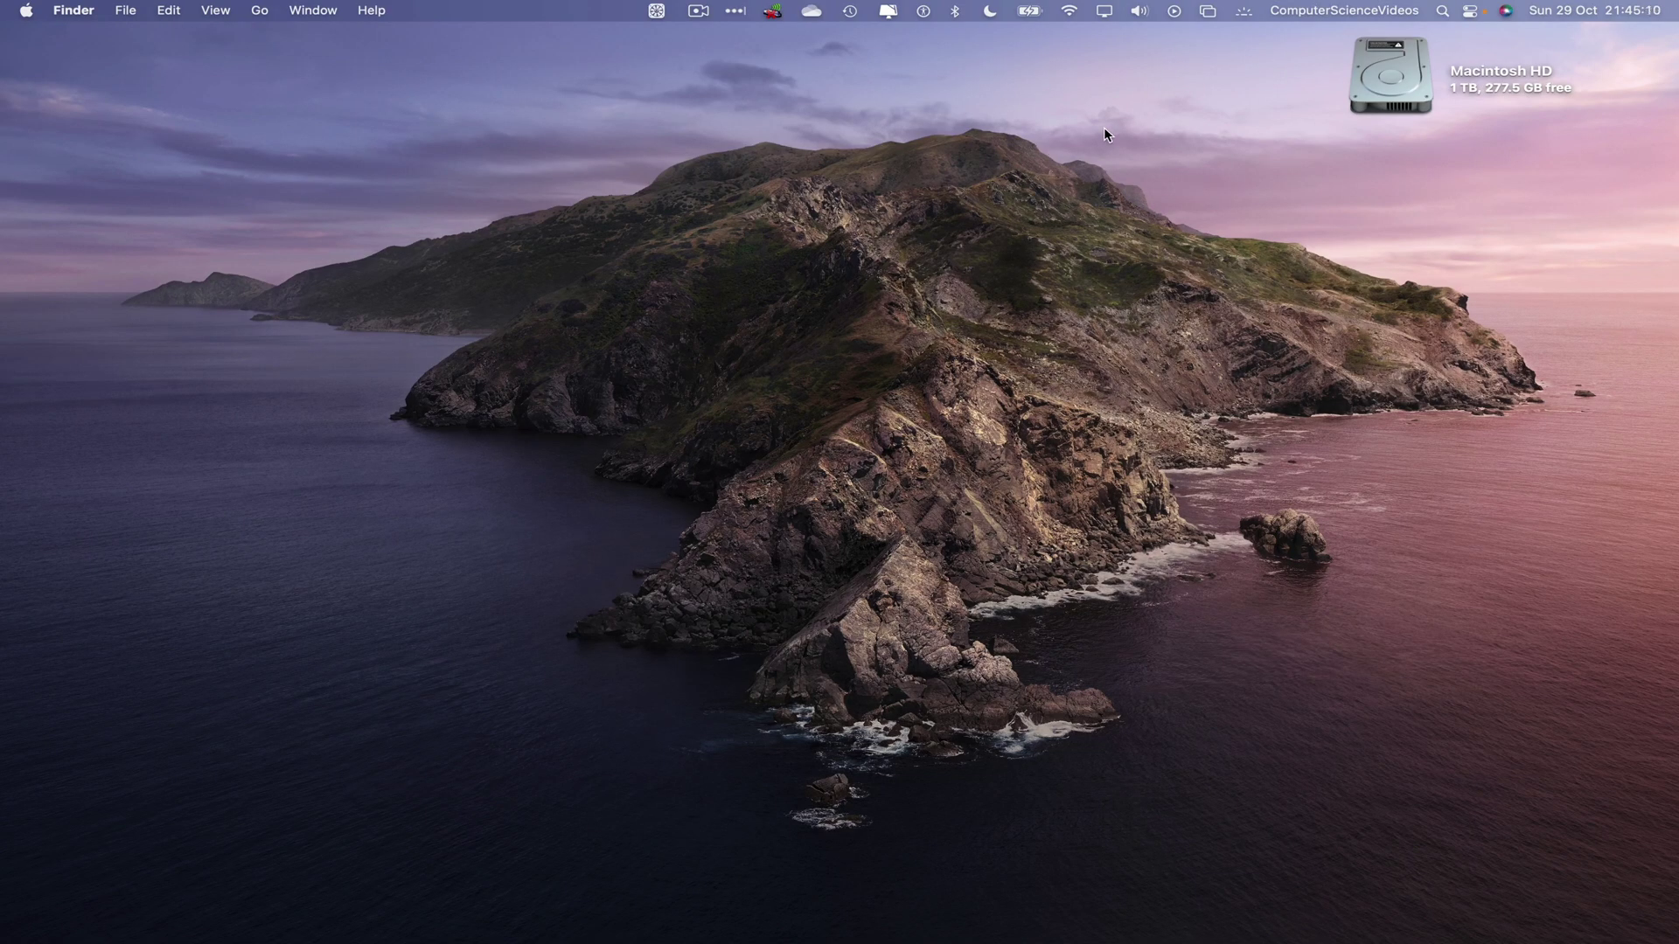